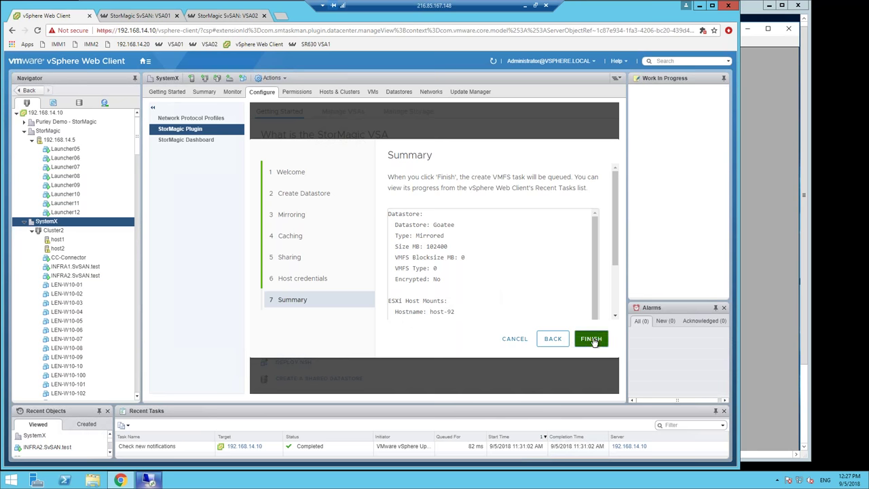
Finish the wizard to create the mirrored Goatee datastore and enlarge the recent tasks area.
key("Escape")
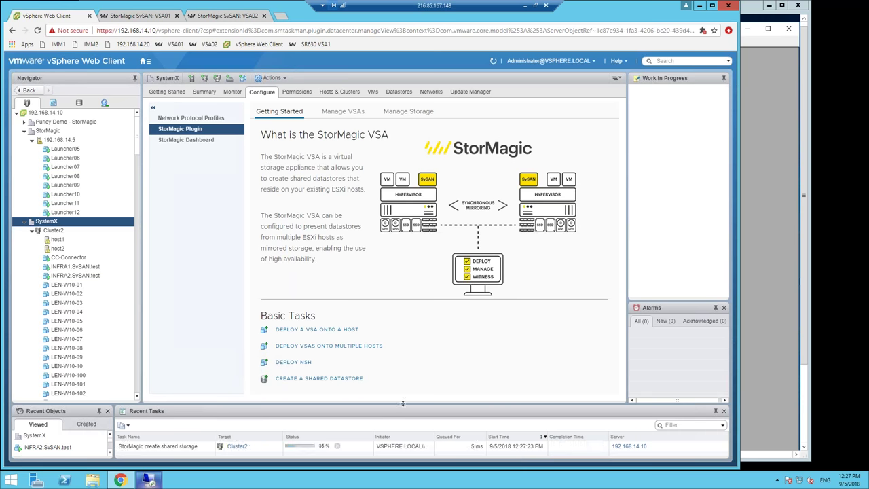
left_click_drag(415, 402, 398, 393)
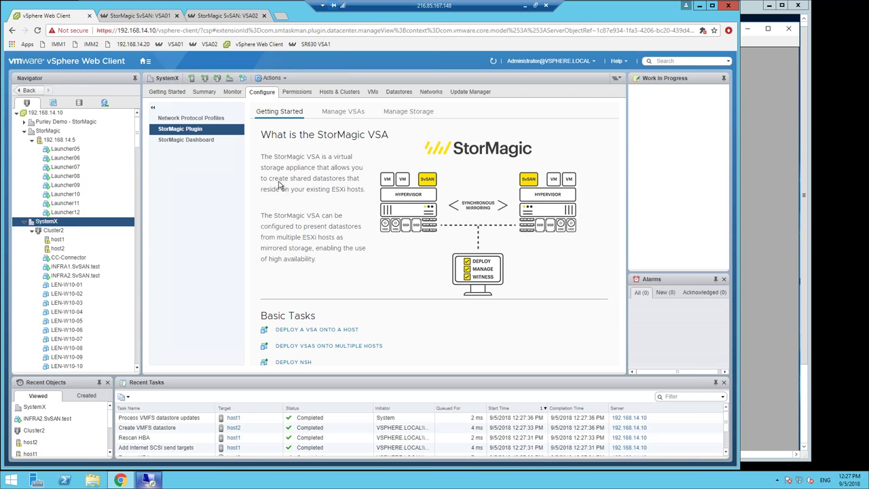
Open the management page of VSA01 from the VSA list and examine the synchronization state of its targets.
left_click(342, 116)
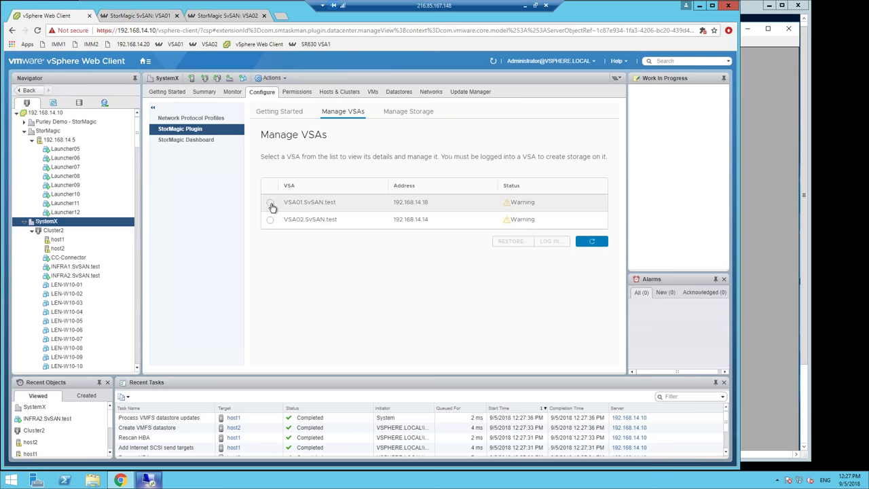
left_click(270, 203)
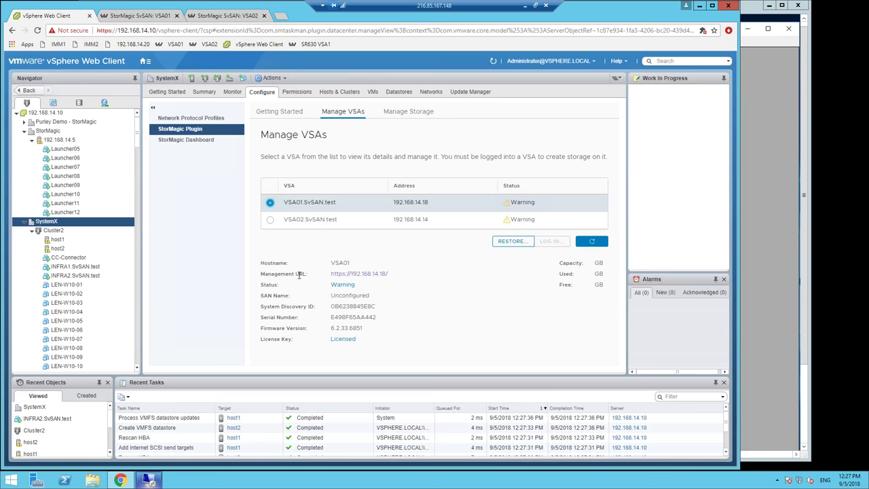
left_click_drag(262, 274, 301, 273)
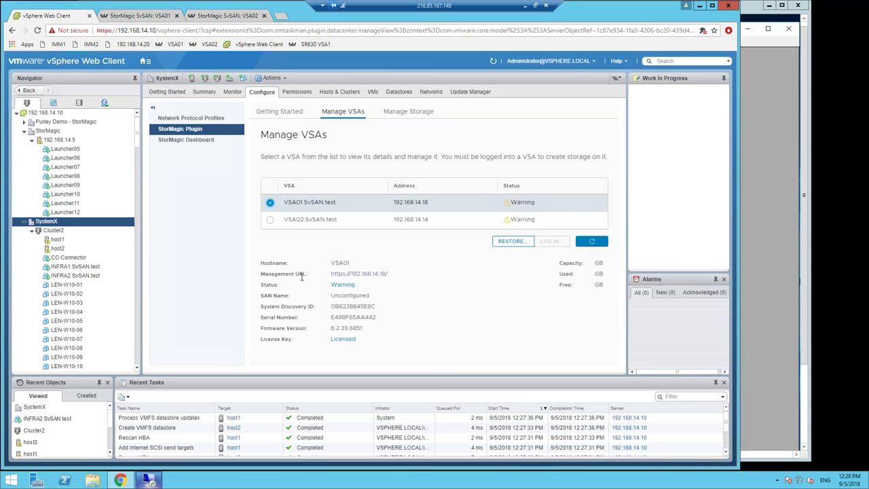
left_click(356, 275)
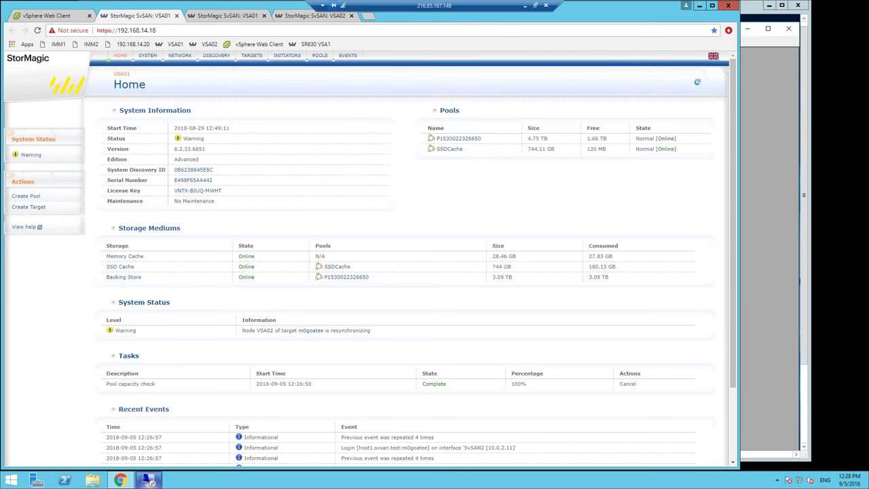
left_click(250, 57)
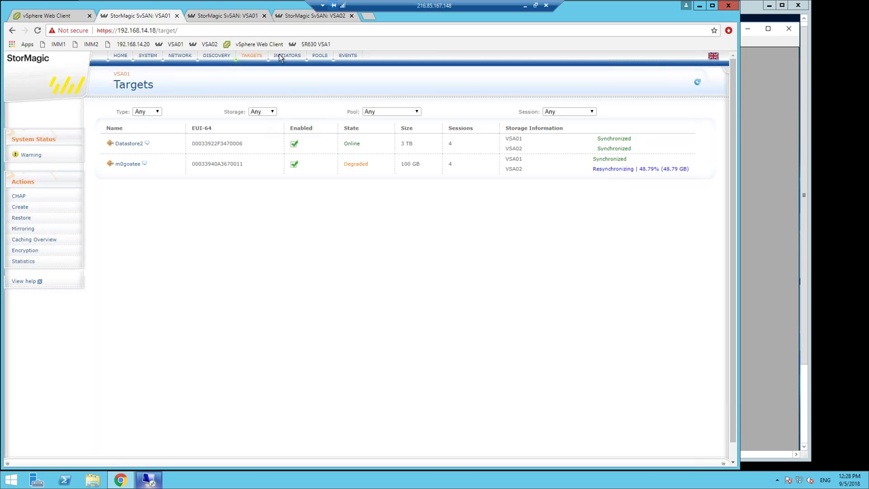
Return to the vSphere Web Client and check the datastores of SystemX and of host1 for Goatee.
left_click(47, 16)
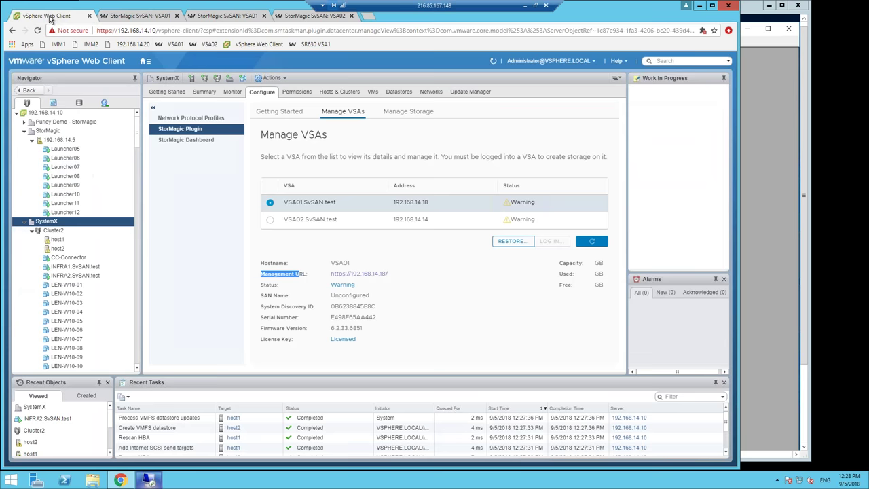
left_click(399, 93)
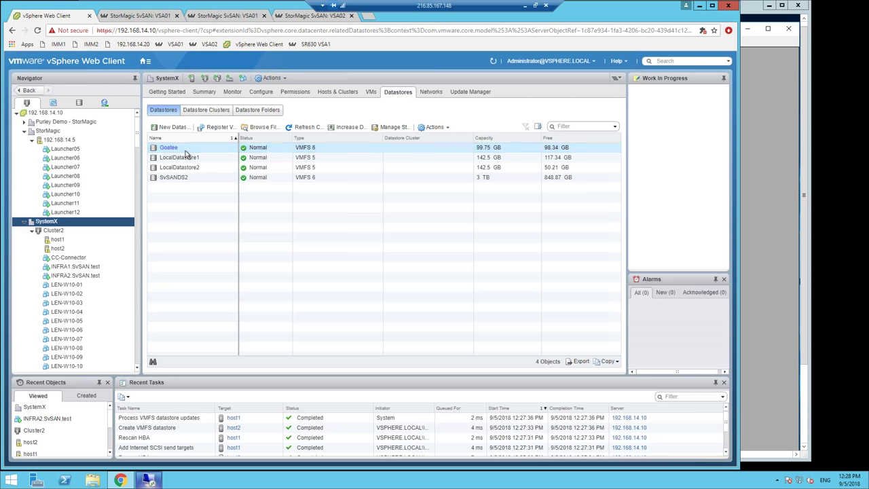
left_click(57, 240)
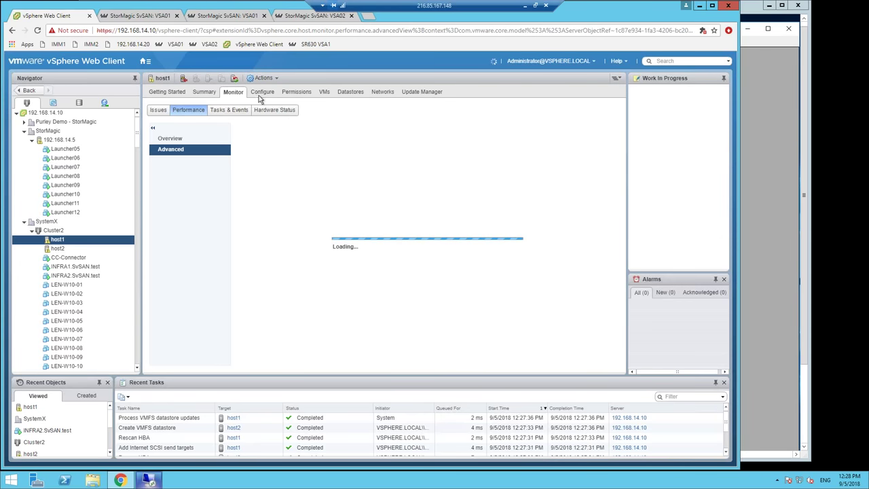
left_click(350, 91)
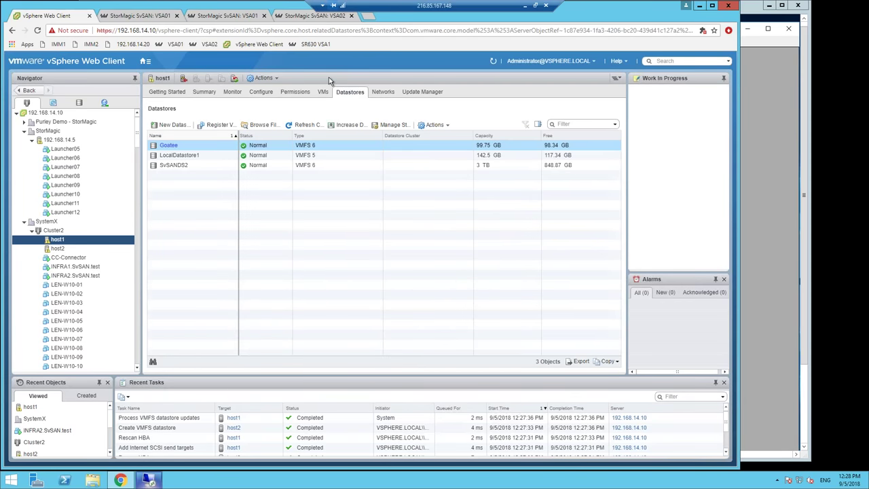
Examine the paths of the 100 GB StorMagic iSCSI disk on host1, then return to the VSA01 targets page.
left_click(260, 92)
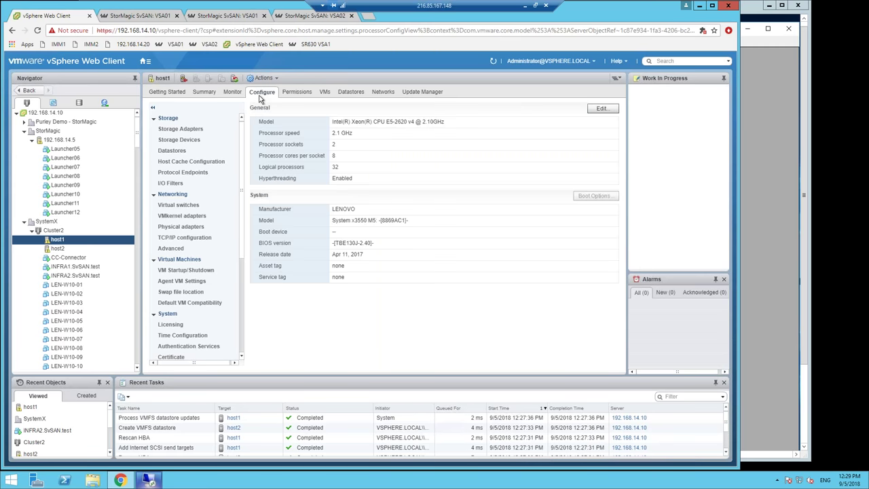
left_click(199, 141)
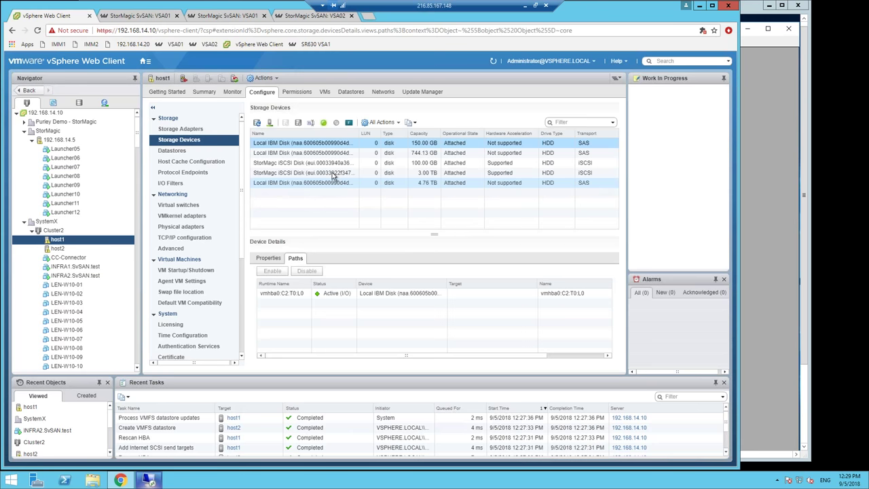
left_click(341, 163)
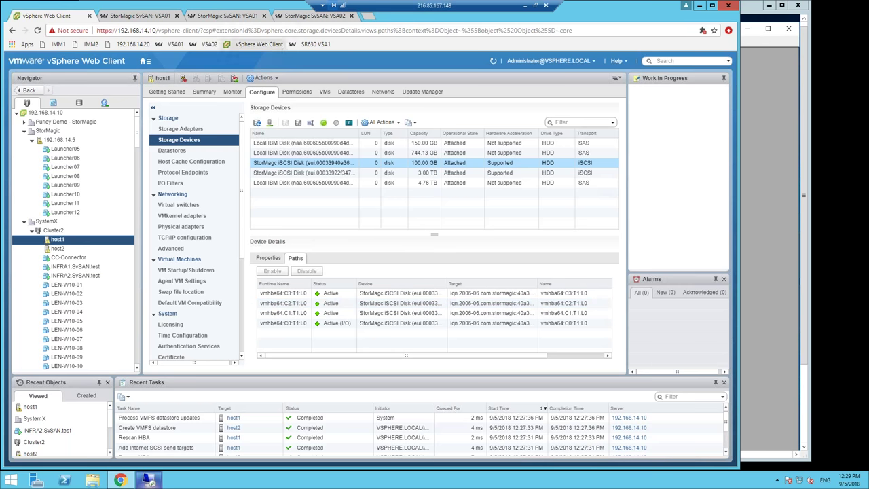
left_click(150, 18)
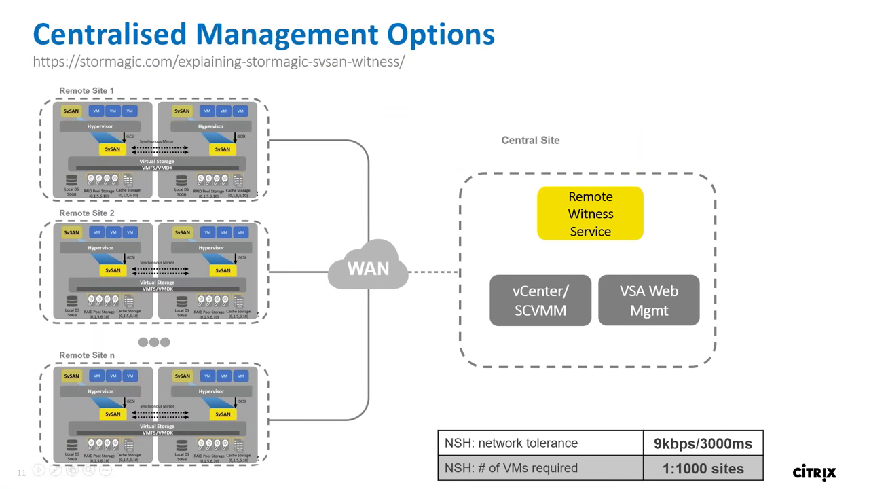
key("Right")
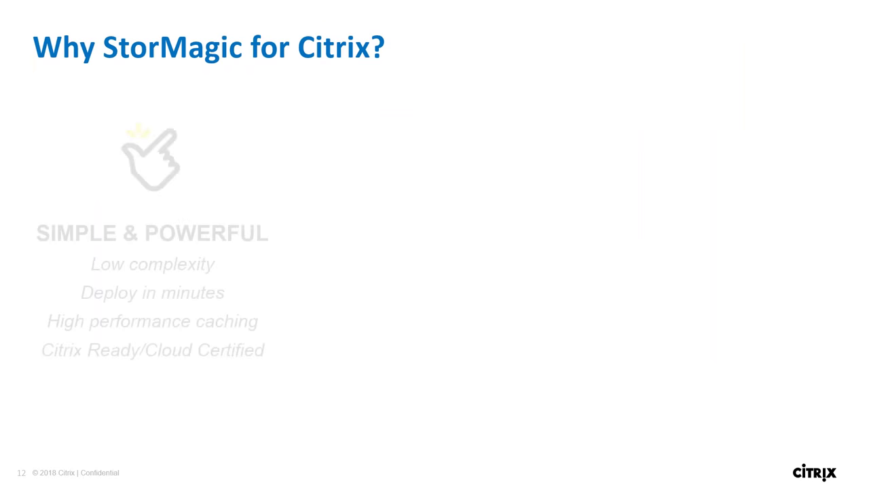
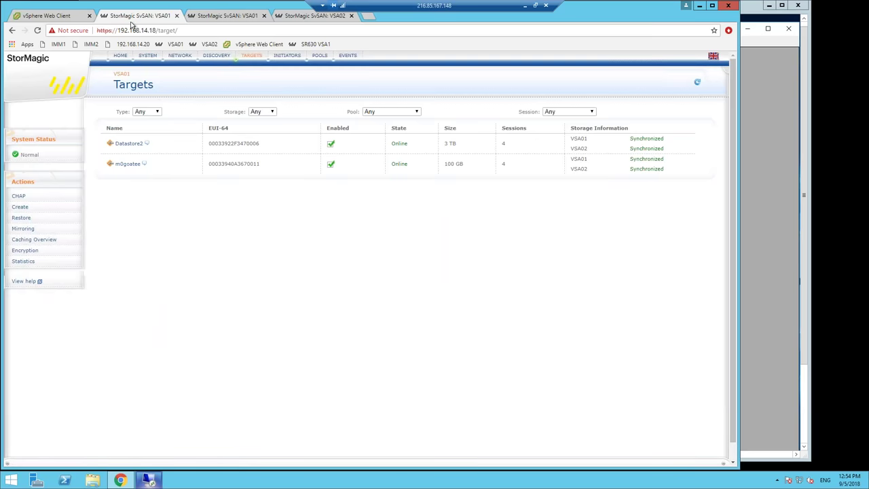
Open the StorMagic Dashboard of the SystemX datacenter in the vSphere Web Client to check the VSA status.
left_click(72, 16)
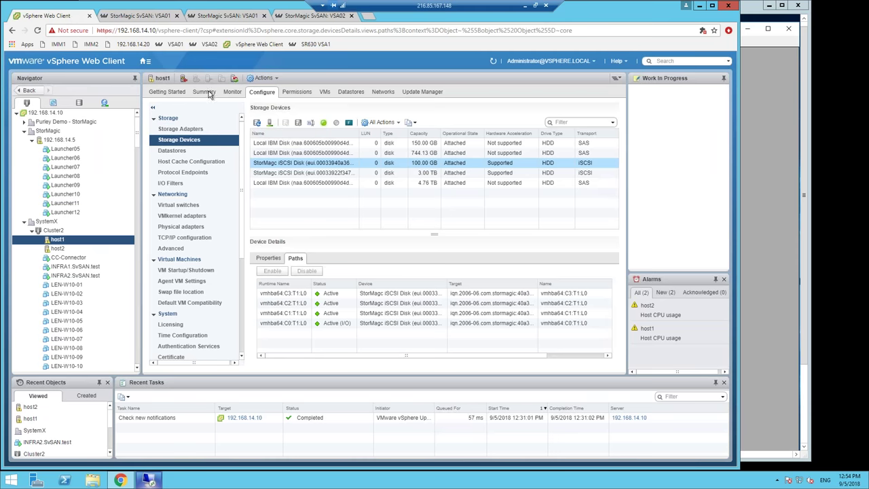
left_click(61, 231)
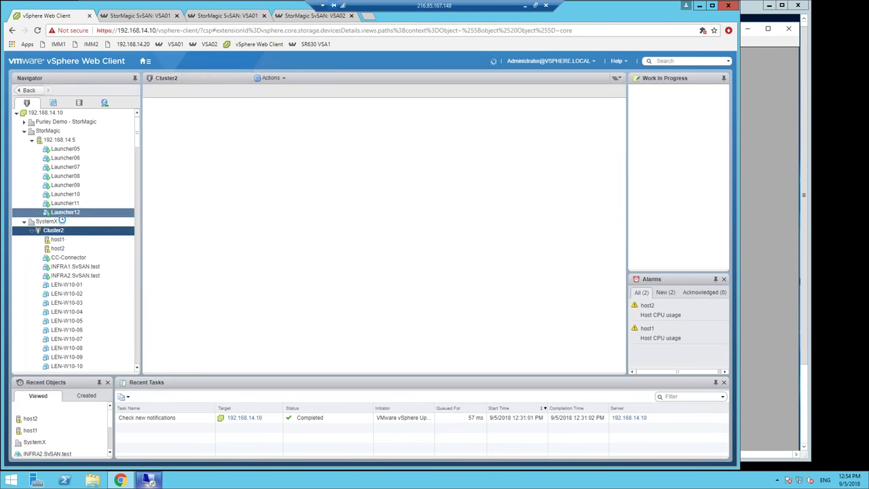
left_click(59, 212)
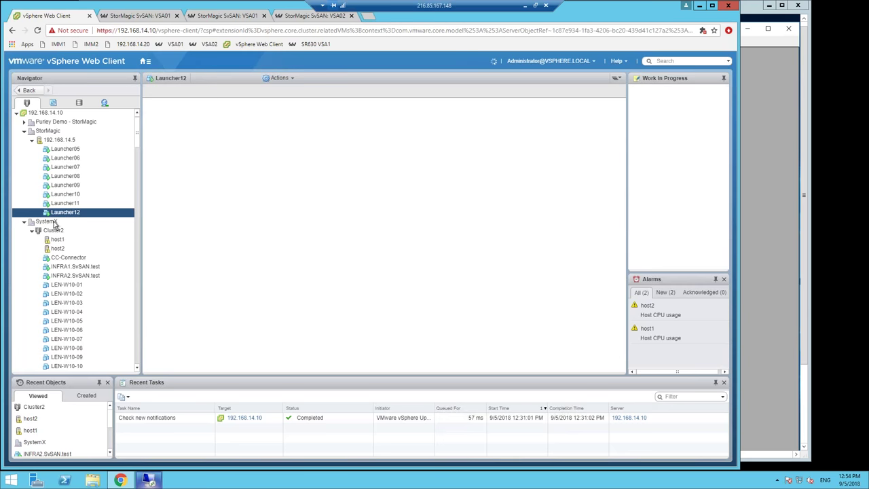
left_click(47, 222)
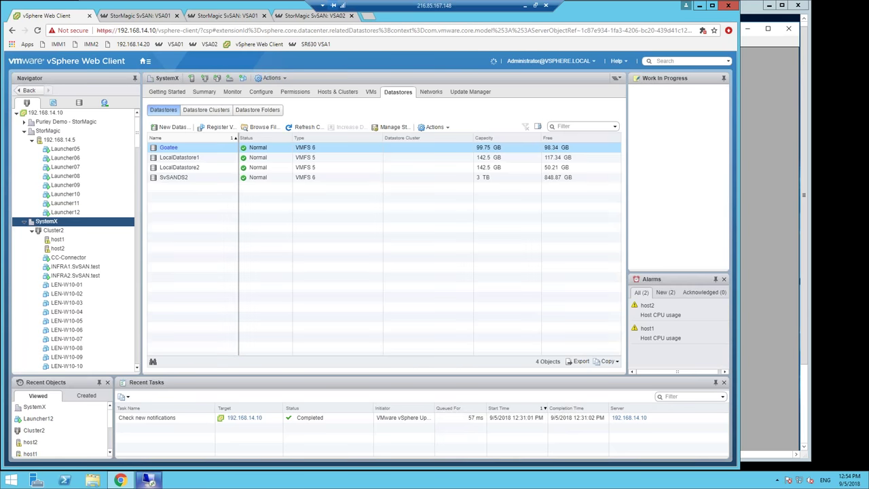
left_click(260, 93)
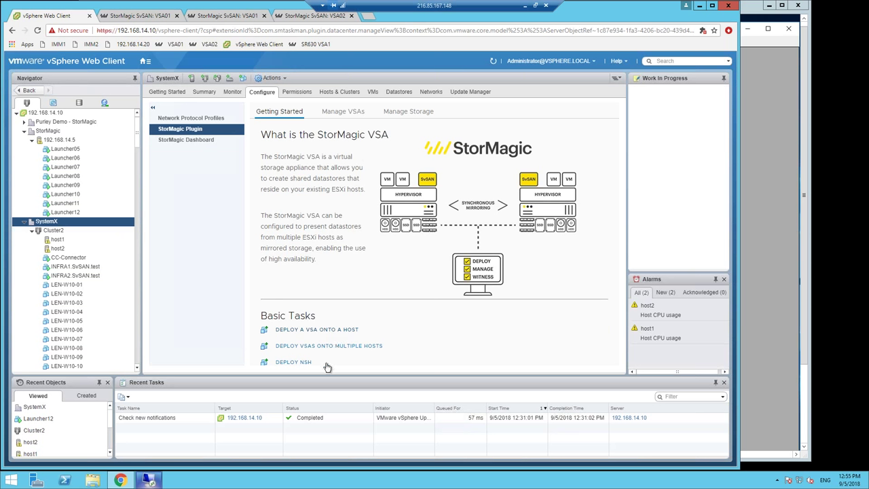
left_click(207, 139)
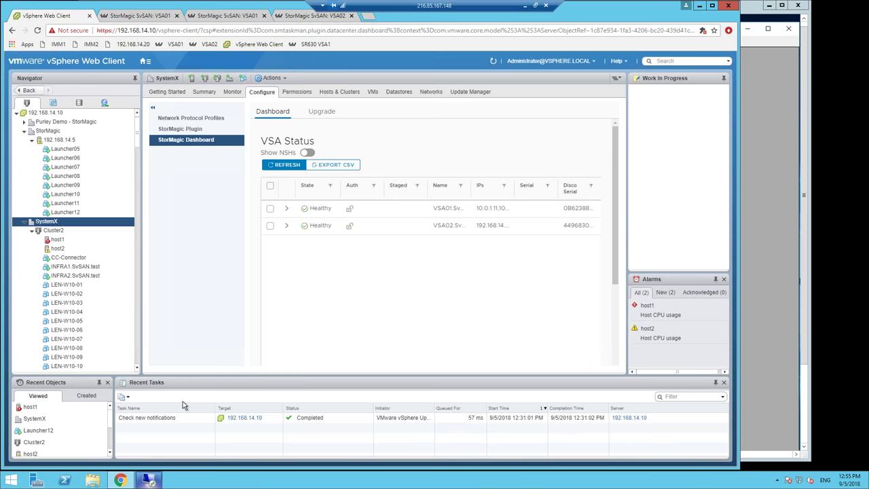
Switch to the cc-connector session in Remote Desktop Connection Manager, launch SM_GUI and accept the licence agreement.
left_click(148, 480)
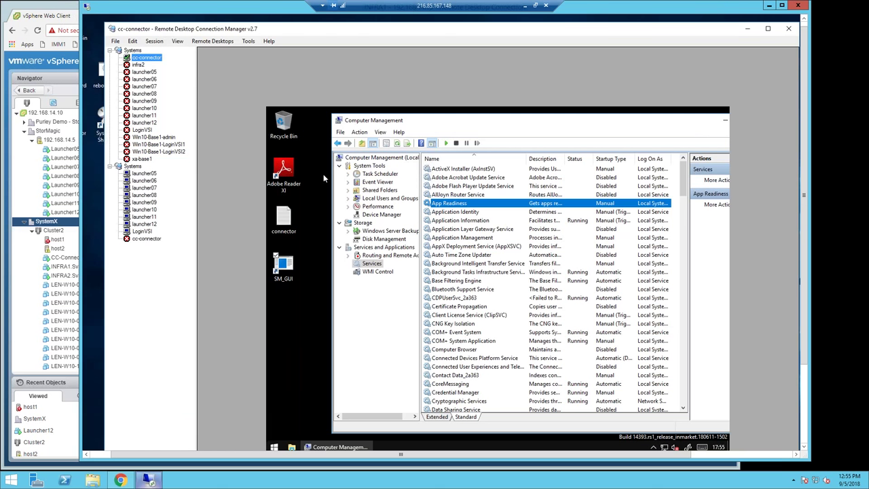
left_click(284, 266)
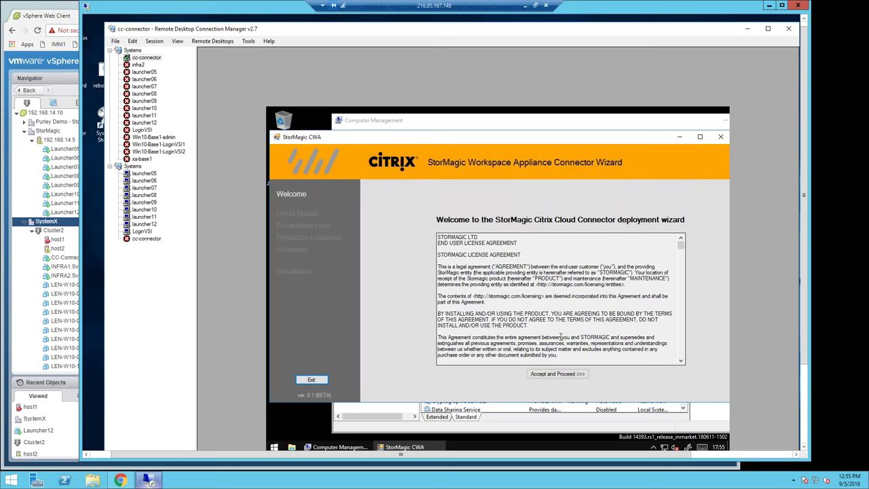
left_click(542, 376)
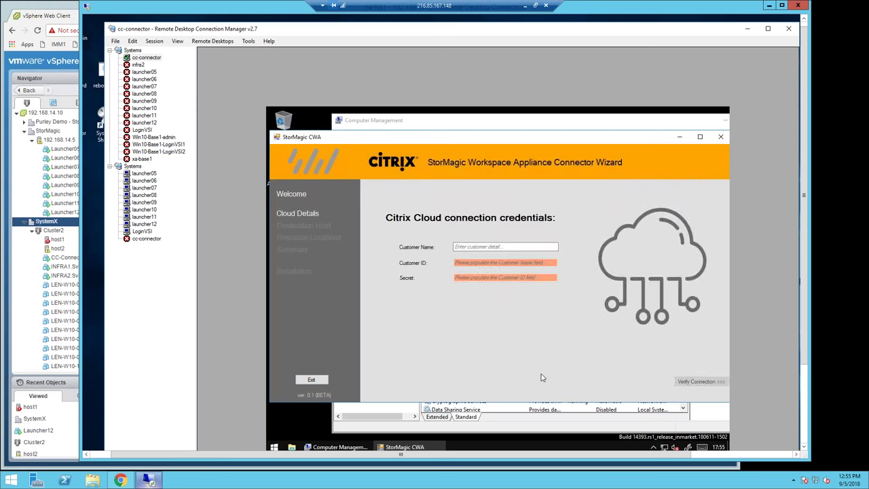
Enter stormagic as the Citrix Cloud customer name, fill in the customer ID and secret, and verify the connection.
left_click(466, 247)
type("s")
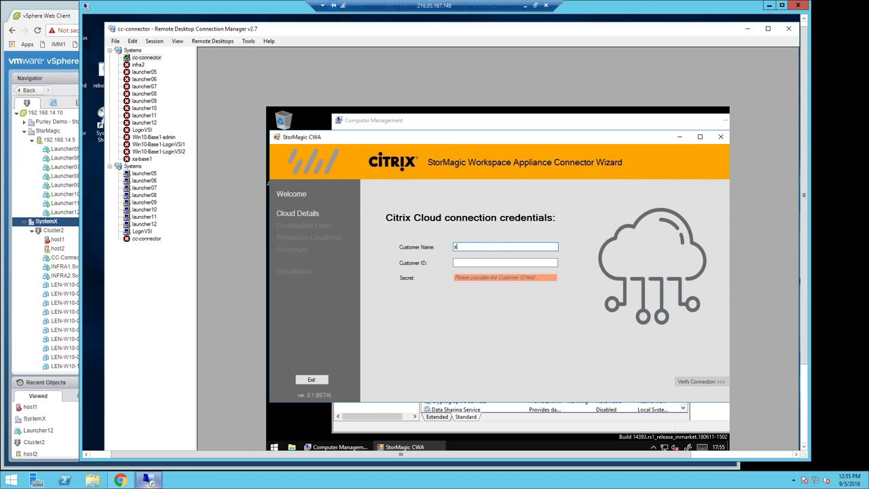
type("tormagic")
left_click(468, 265)
key("alt+Tab")
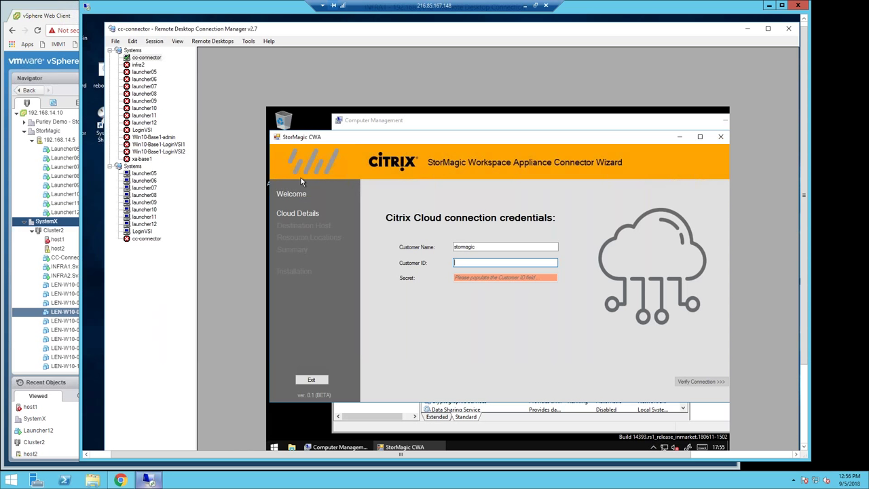
key("ctrl+v")
left_click(459, 277)
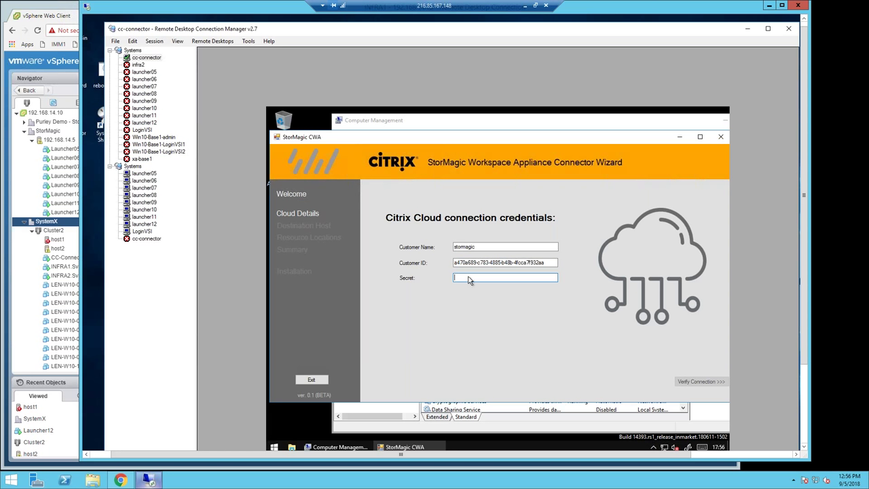
key("ctrl+v")
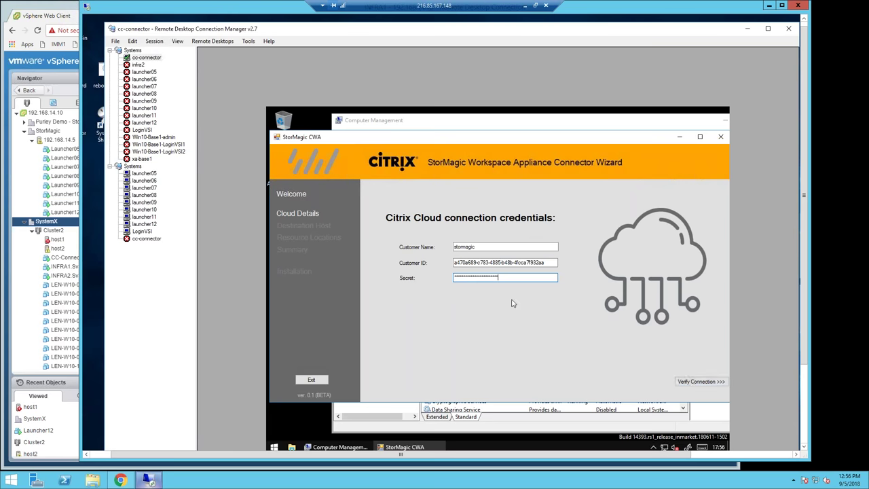
left_click(691, 382)
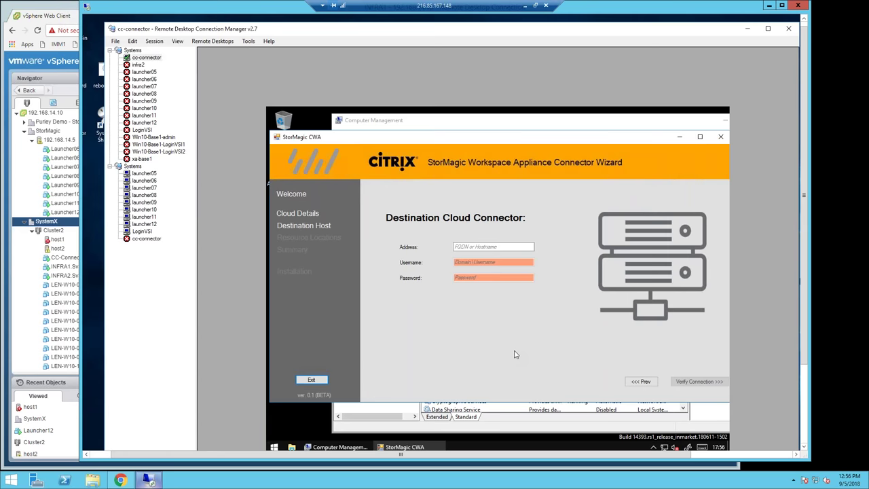
Enter cc-connector.stormagic.test as the destination address and stormagic\administrator as the username, fill in the password, and verify the connection.
left_click(475, 247)
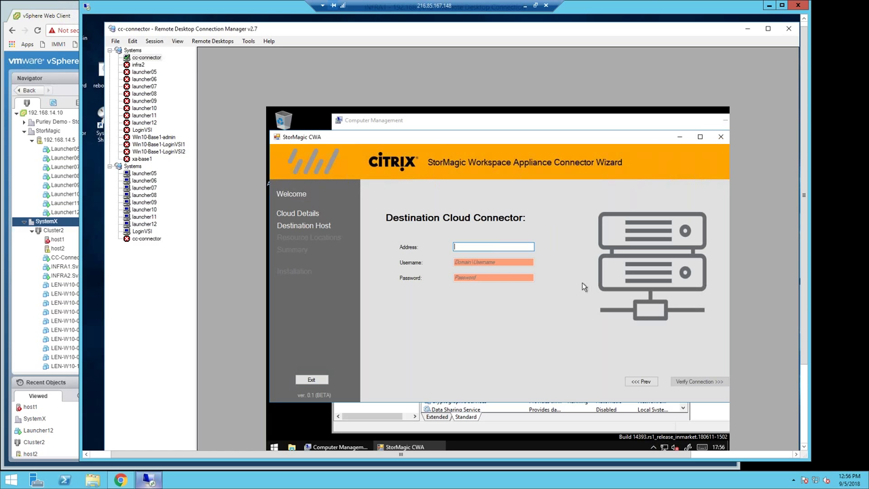
type("cc-connector.stormagic.test")
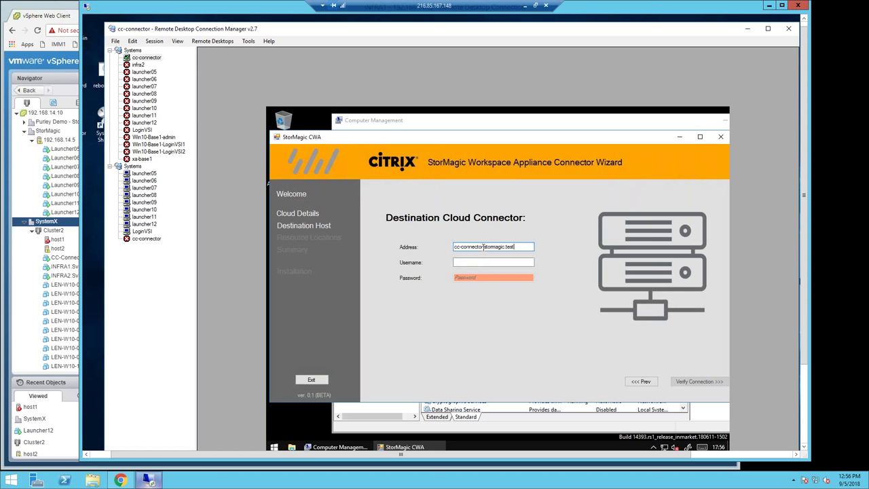
key("Tab")
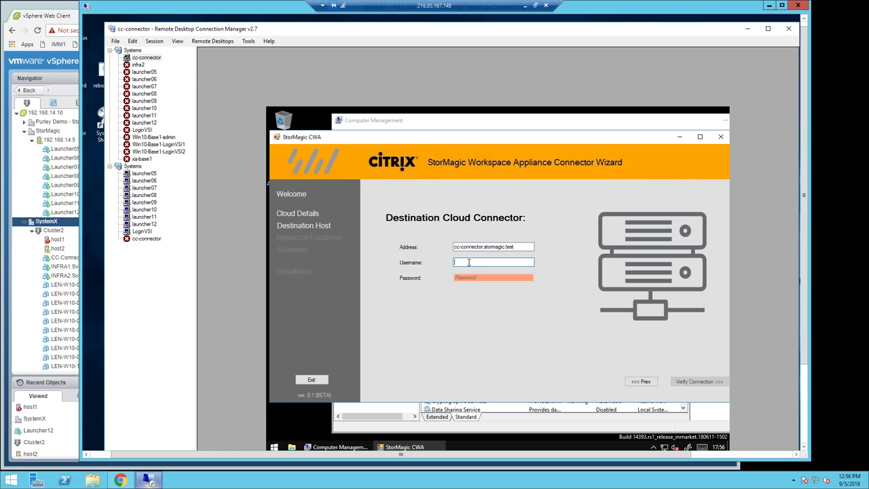
key("ctrl+v")
key("Tab")
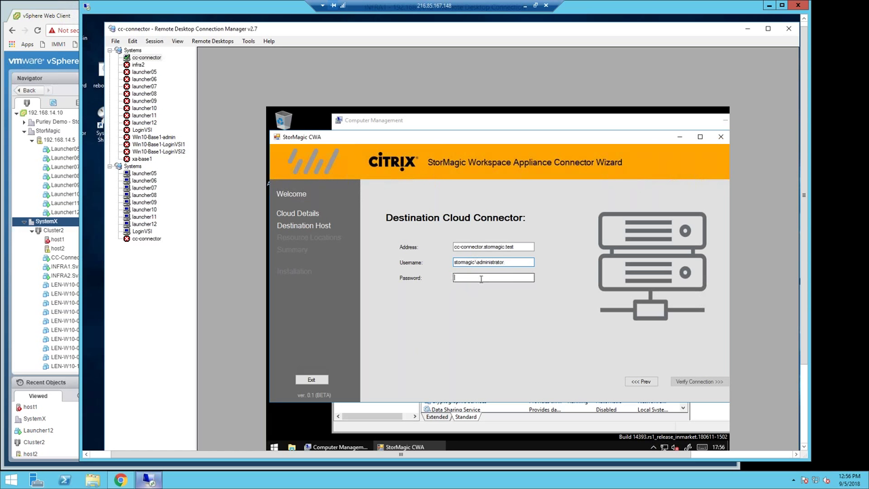
type("******")
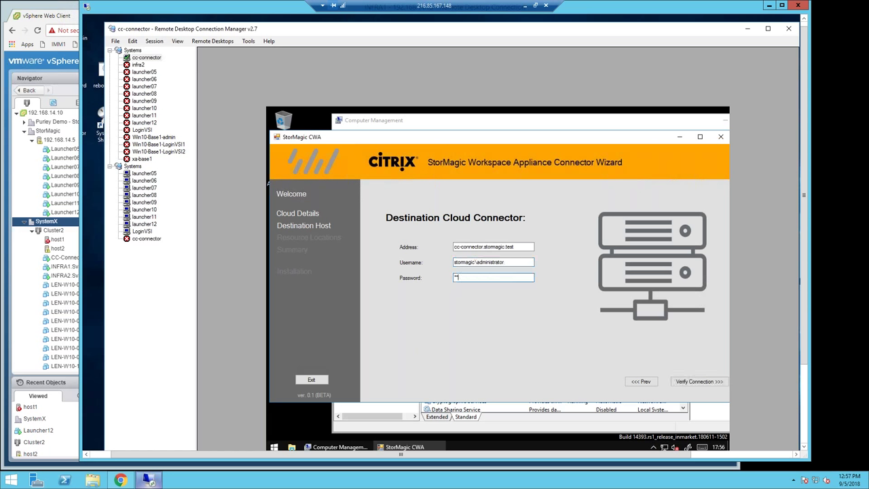
type("**")
key("ctrl+a")
key("BackSpace")
type("********")
left_click(695, 383)
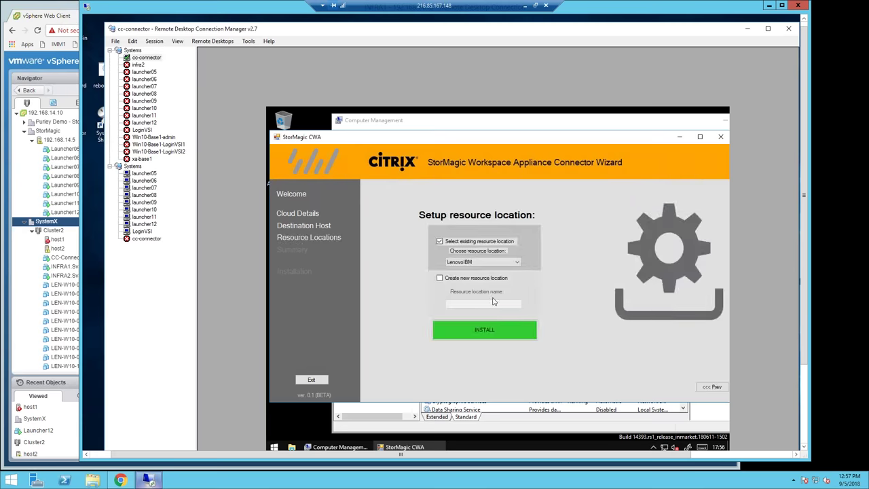
Leave the resource location setup and switch to the Citrix Cloud home page in Chrome.
left_click(467, 266)
left_click(525, 6)
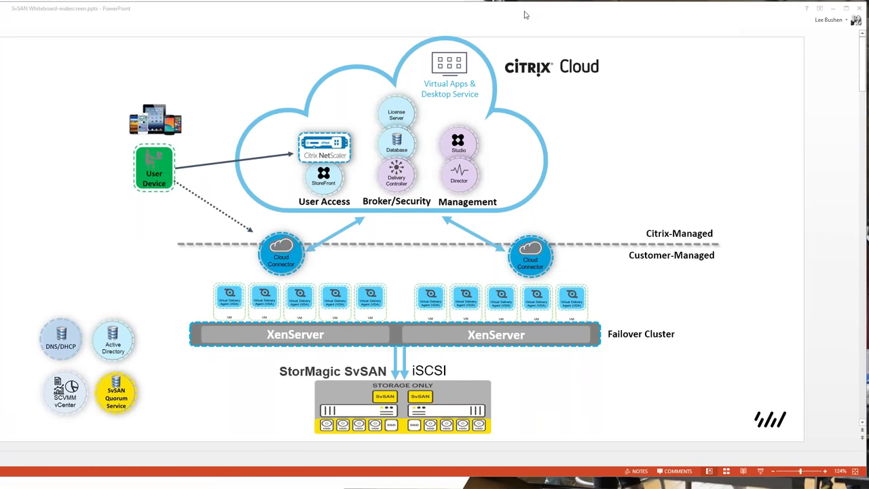
key("alt+Tab")
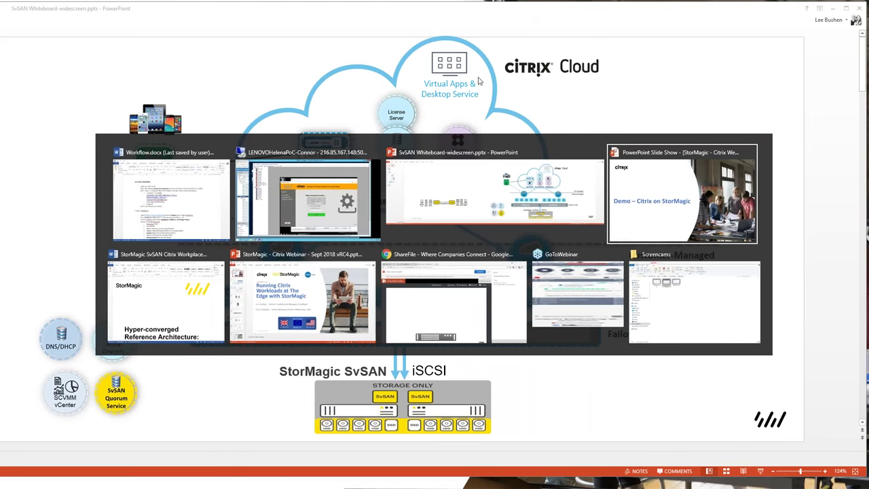
key("Tab")
key("Tab")
key("Tab")
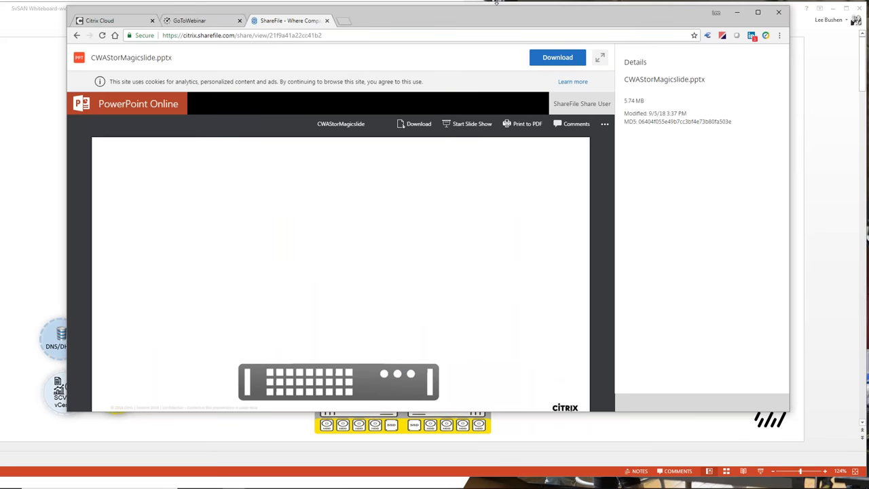
key("ctrl+1")
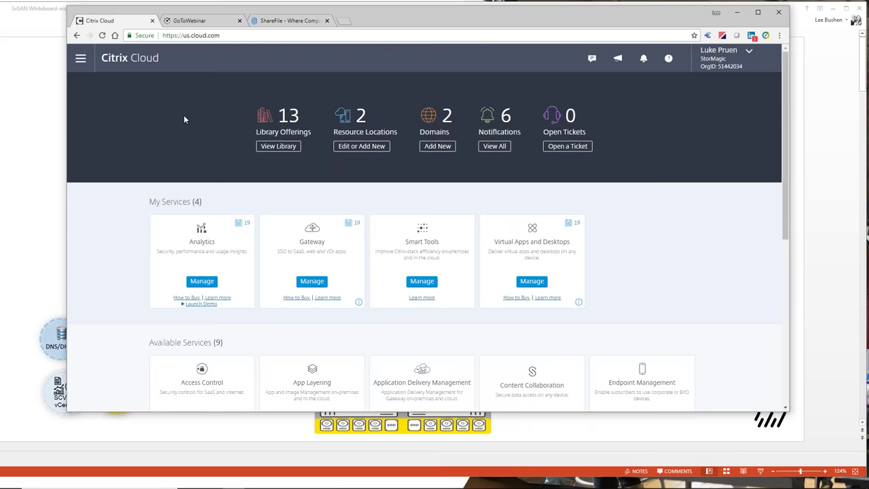
Sign back in to Citrix Cloud and check the cloud connectors of the LenovoIBM resource location, then return to the resource locations.
left_click(361, 146)
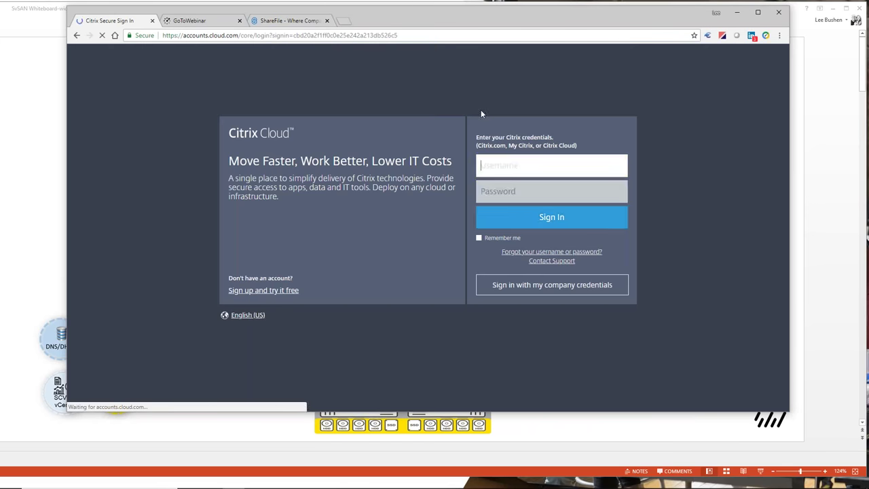
key("Return")
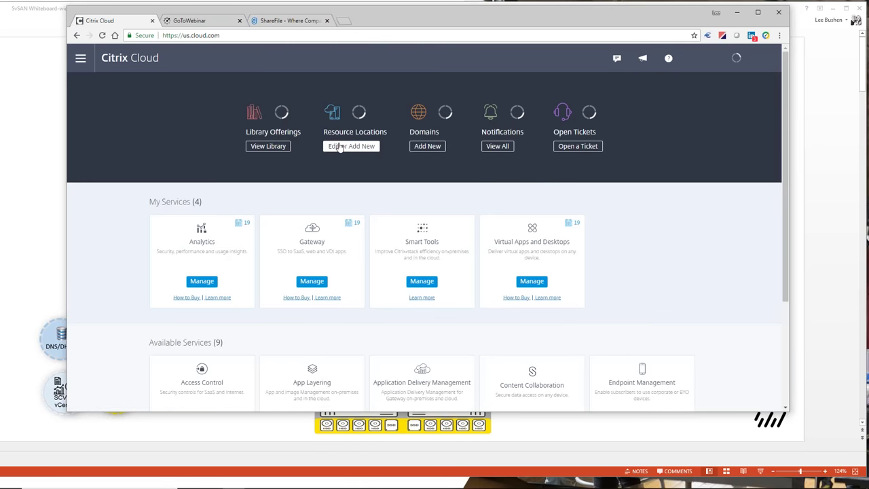
left_click(340, 147)
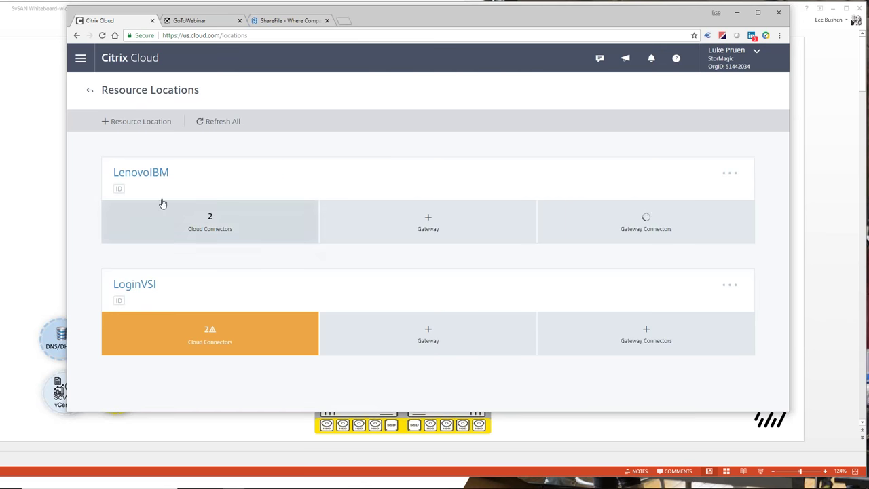
left_click(198, 214)
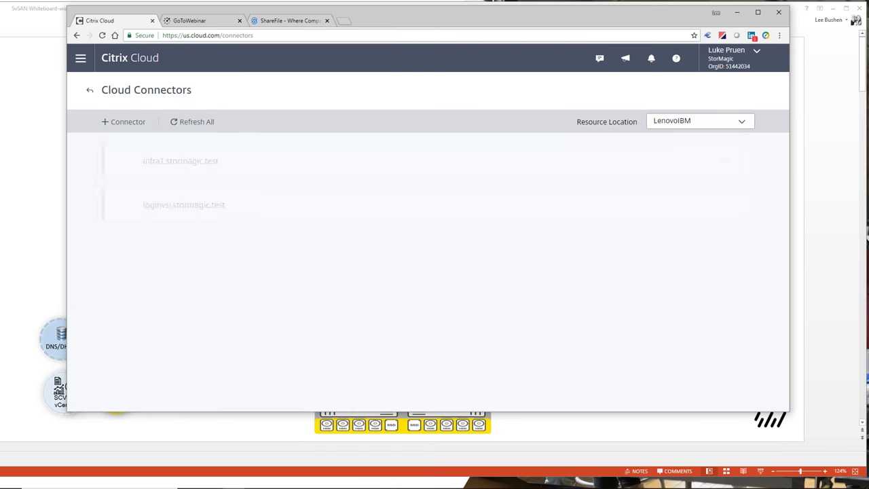
left_click(90, 92)
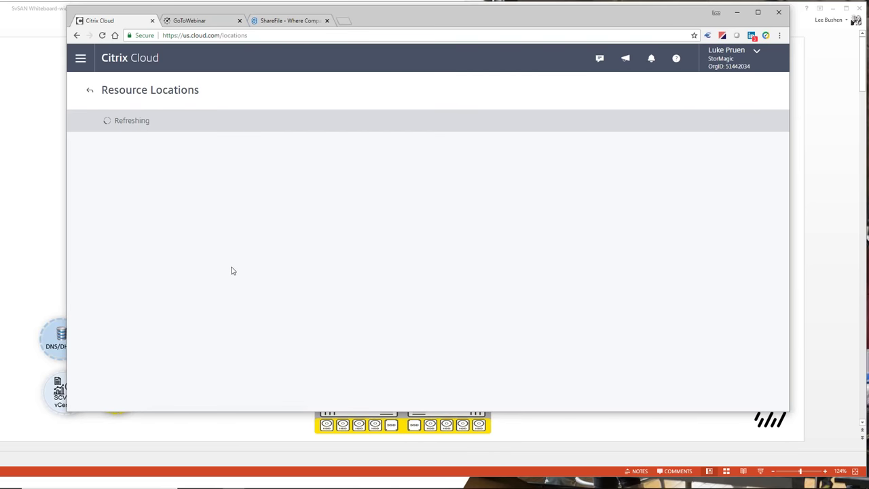
Switch back to the StorMagic connector wizard, create a new resource location named Webinar-RL and start the installation.
key("alt+Tab")
key("alt+Tab")
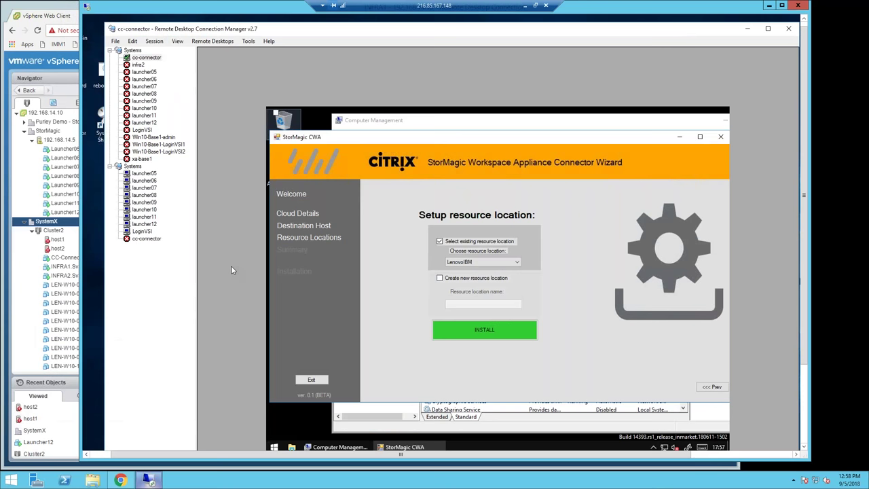
left_click(439, 278)
left_click(463, 302)
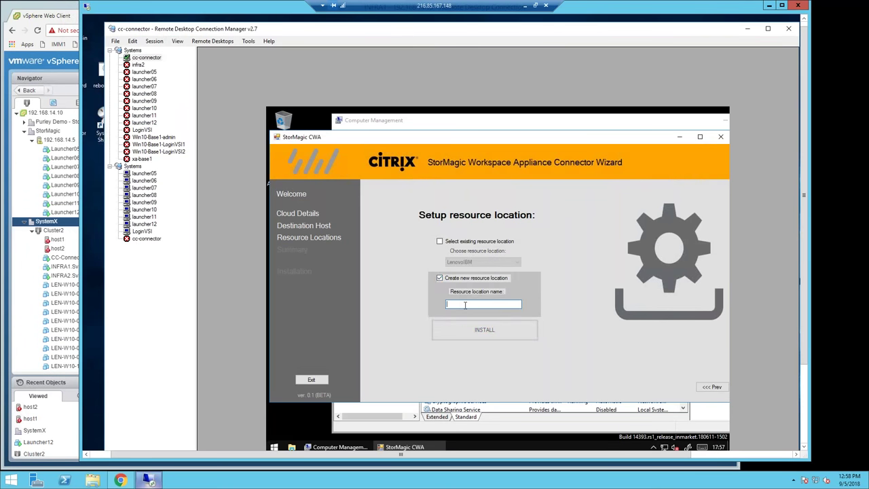
type("W")
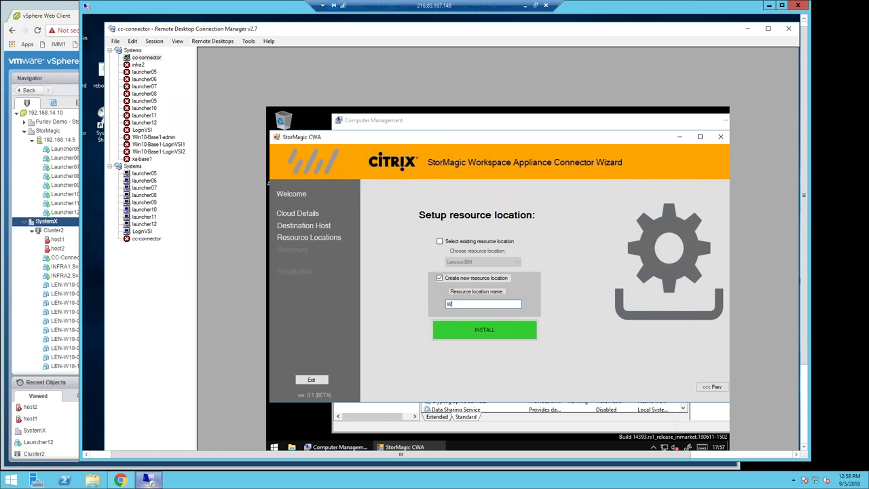
type("ebinar-RL")
left_click(485, 331)
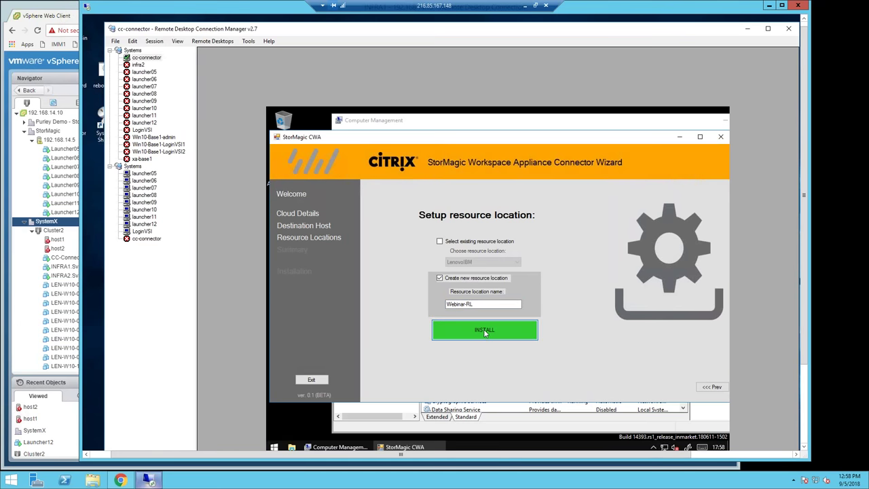
left_click(508, 376)
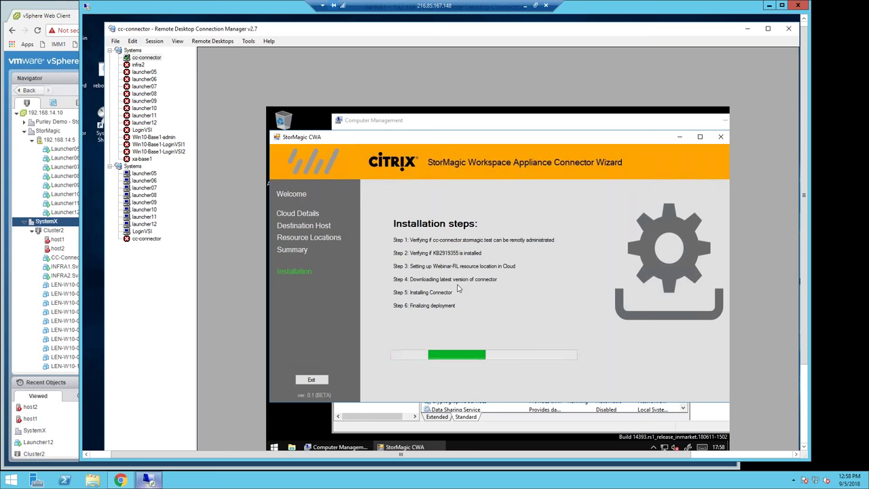
Look at the services in Computer Management, then return to the connector wizard and minimise it.
left_click(392, 122)
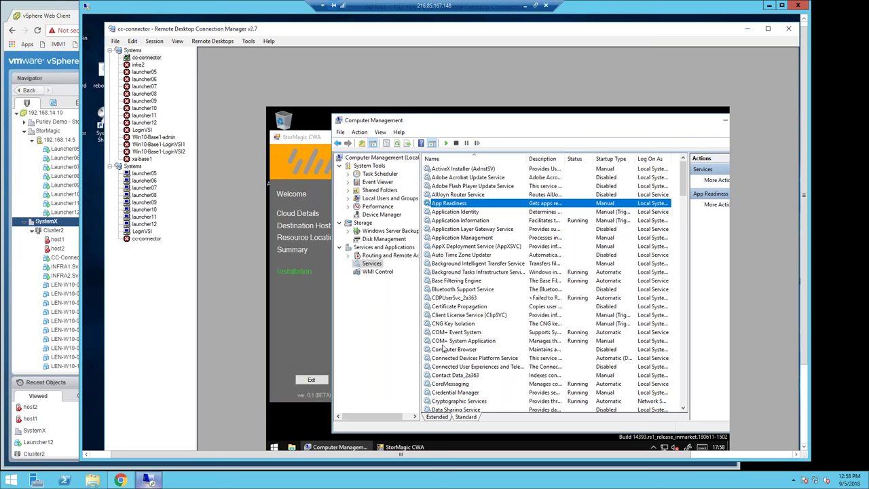
left_click(309, 137)
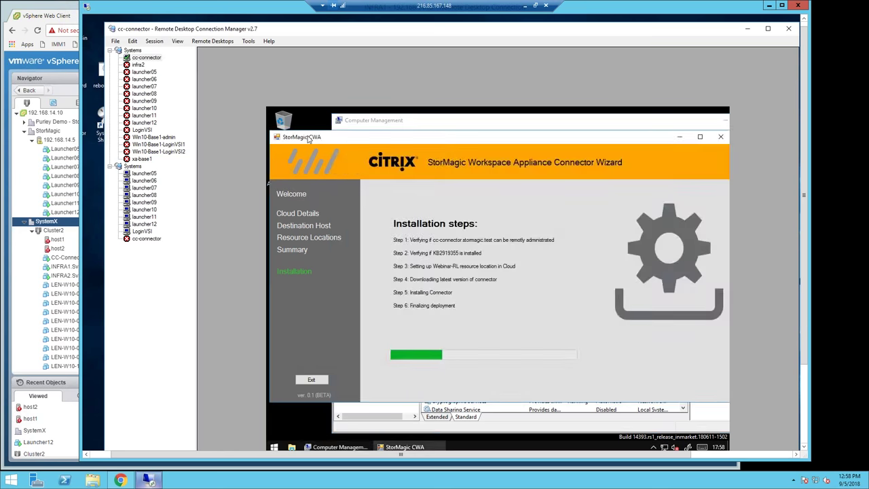
left_click(680, 137)
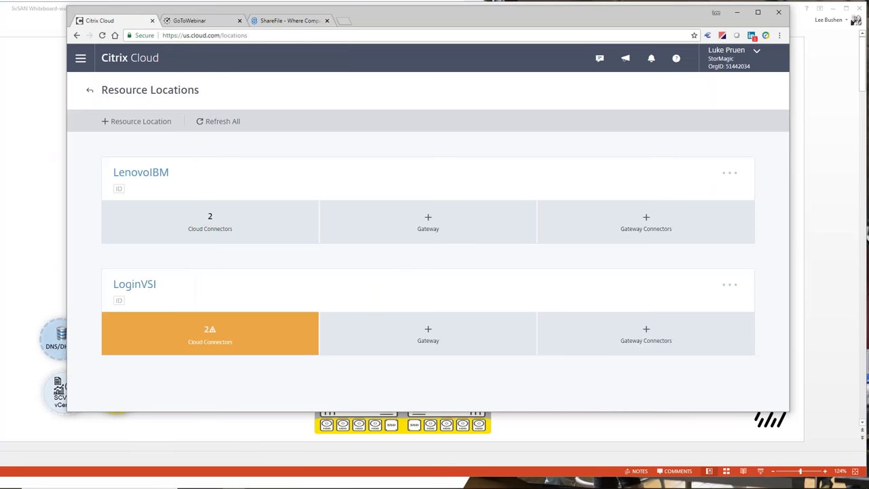
Refresh the Citrix Cloud resource locations and check the Webinar-RL entry.
left_click(216, 121)
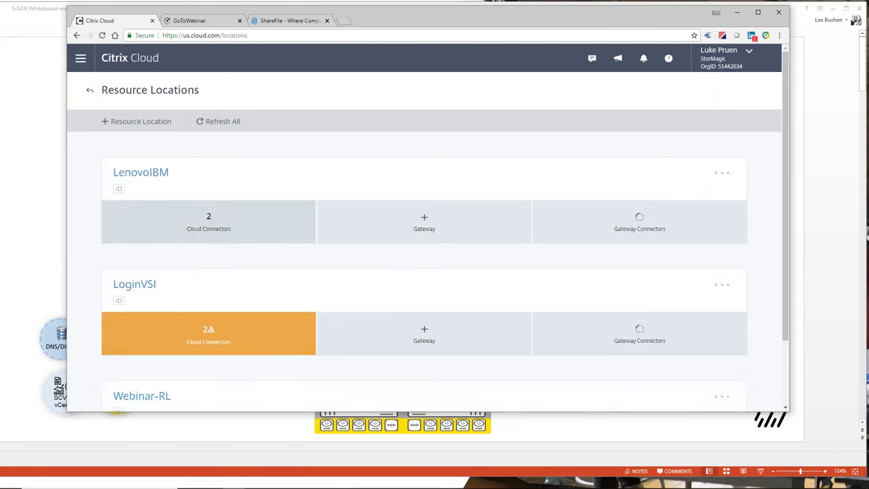
scroll(428, 271, "down", 1)
scroll(149, 344, "down", 1)
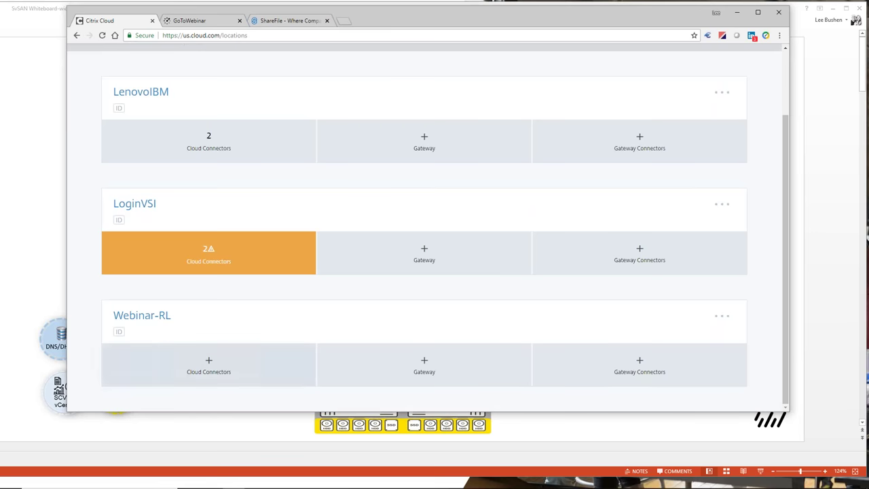
Return to the cc-connector session and look through the Computer Management services list for the Citrix services.
key("alt+Tab")
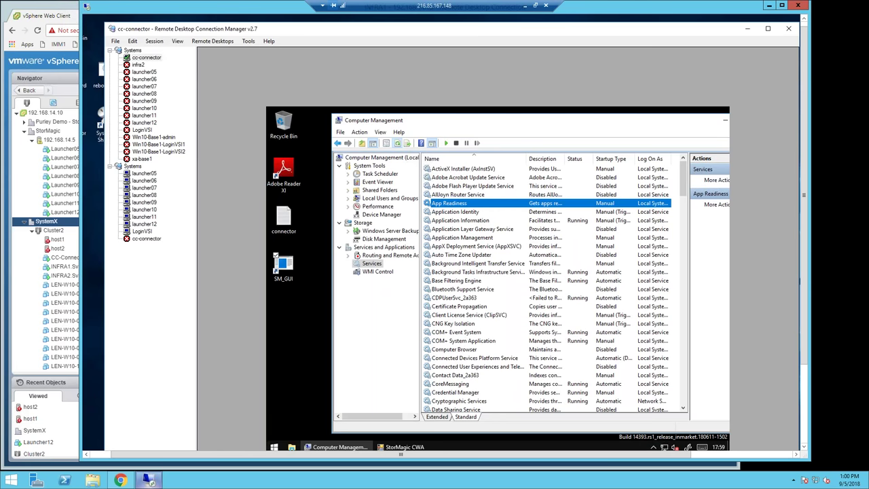
left_click(403, 149)
scroll(464, 333, "down", 2)
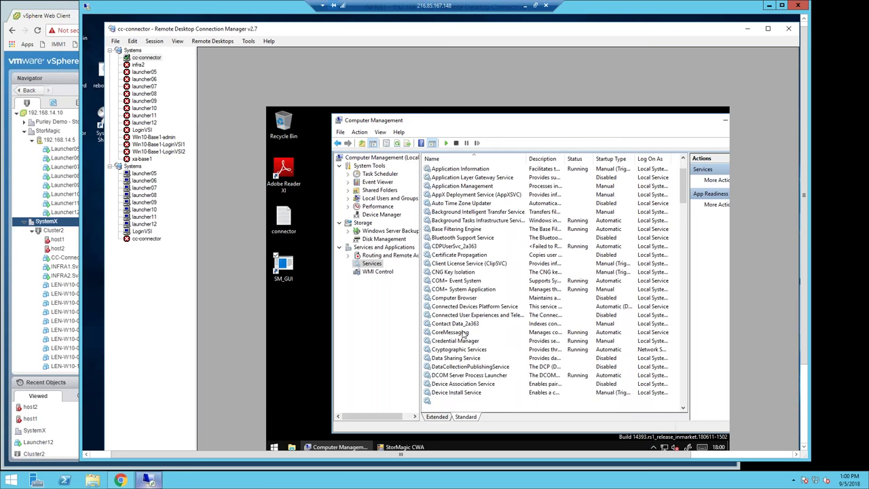
scroll(464, 332, "up", 2)
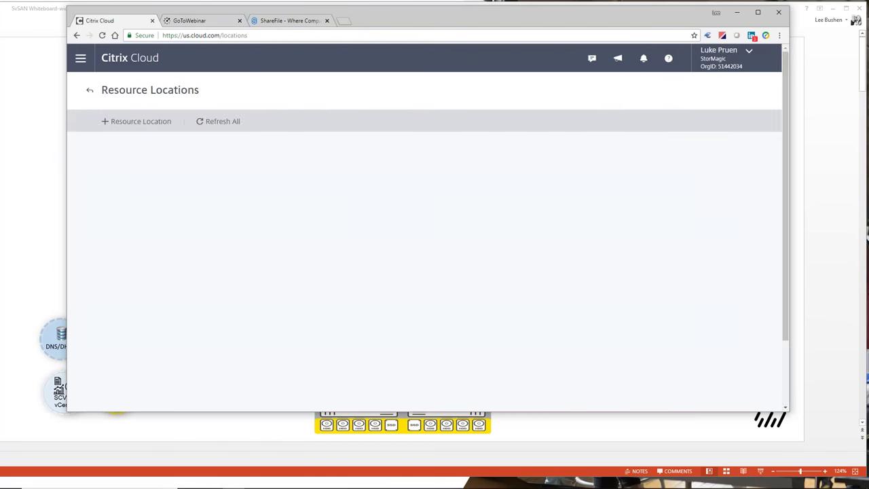
Check the cloud connectors of Webinar-RL in Citrix Cloud, then return to the cc-connector session and close Computer Management.
scroll(194, 373, "down", 3)
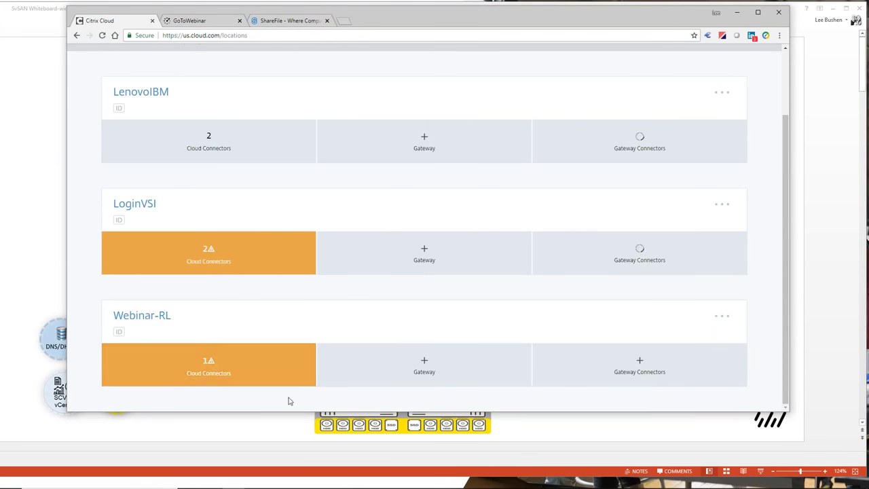
mouse_move(437, 486)
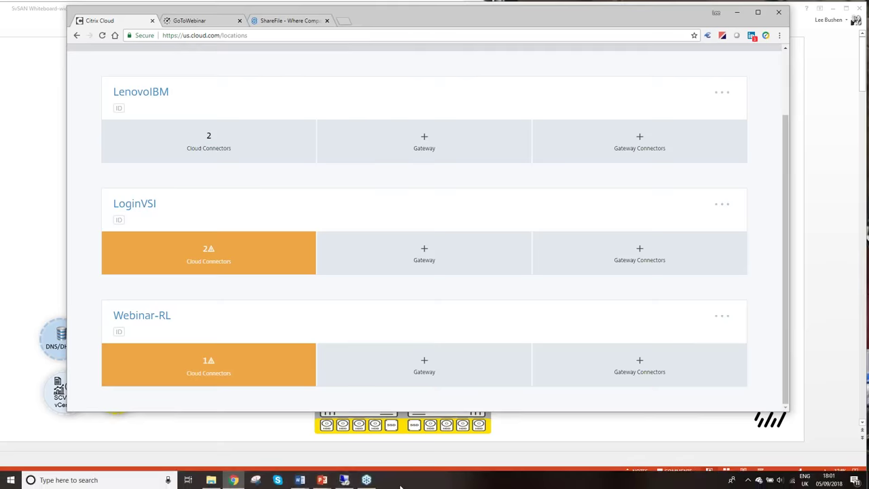
left_click(344, 480)
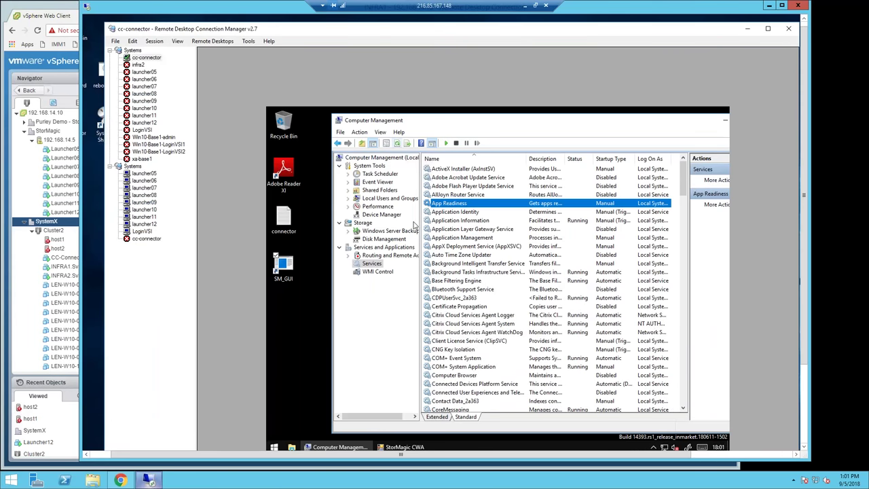
key("alt+F4")
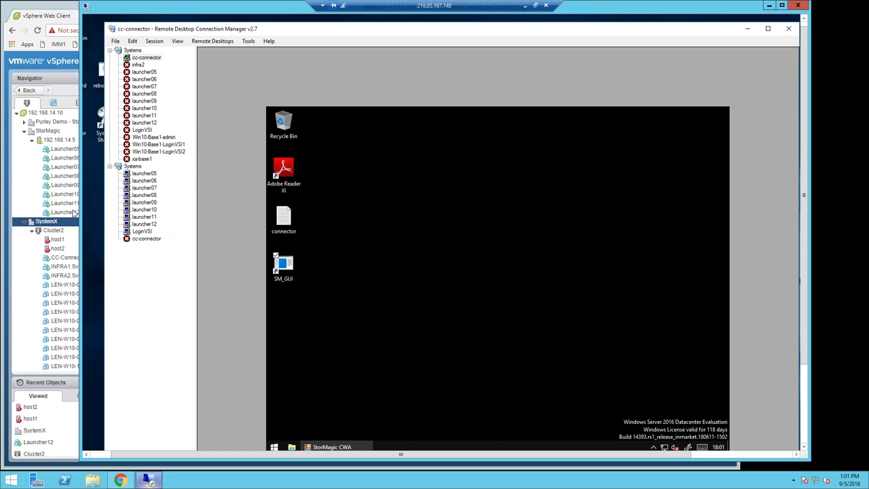
Switch back to Citrix Cloud and open the Virtual Apps and Desktops service.
left_click(525, 6)
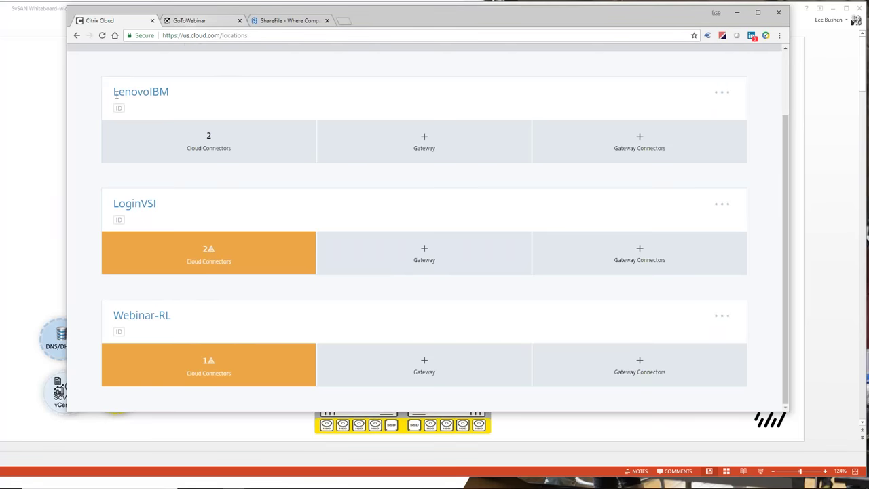
scroll(424, 224, "up", 1)
scroll(97, 61, "up", 1)
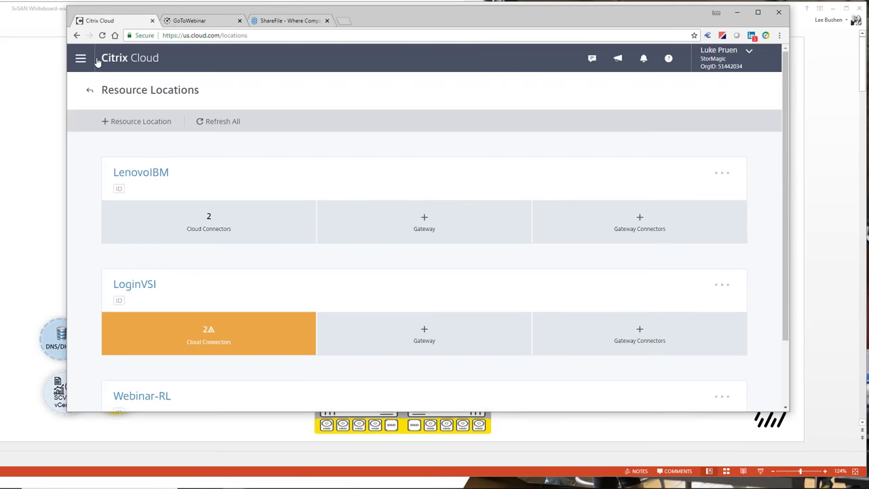
left_click(85, 58)
left_click(105, 108)
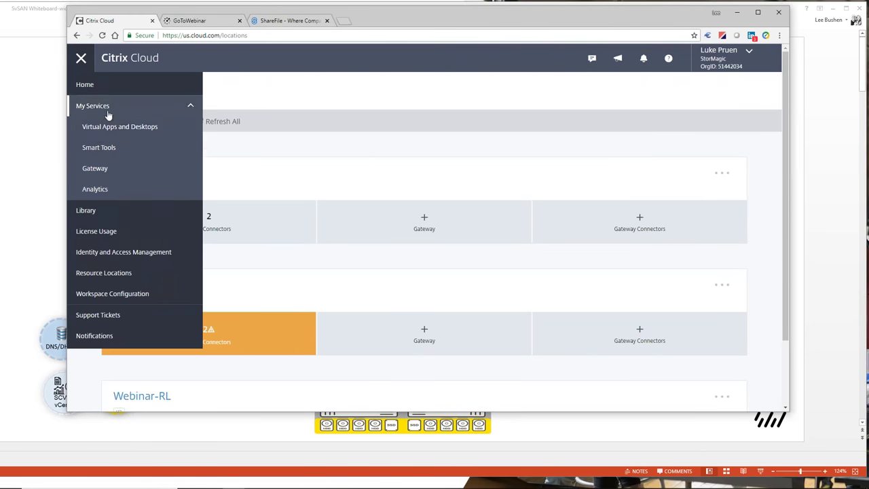
left_click(102, 148)
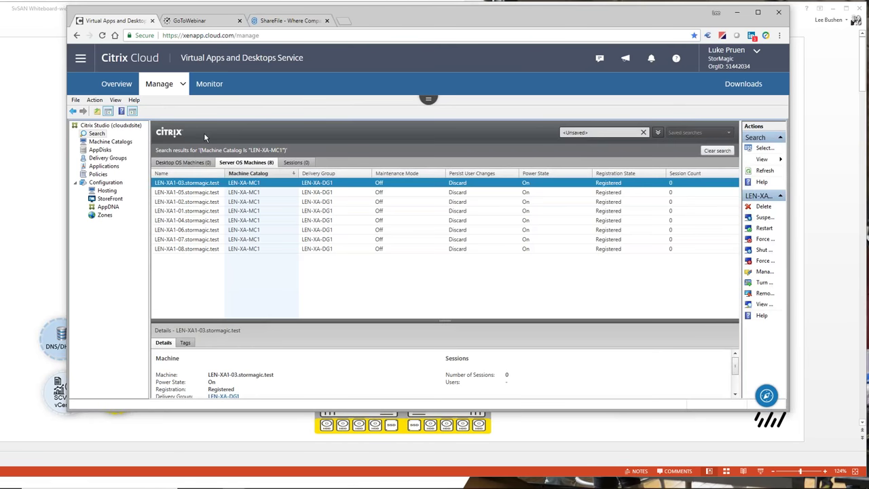
Select machine LEN-XA1-06, refresh the LEN-XA-MC1 machine list to check its session counts, and view the service's monitoring dashboard.
left_click(223, 230)
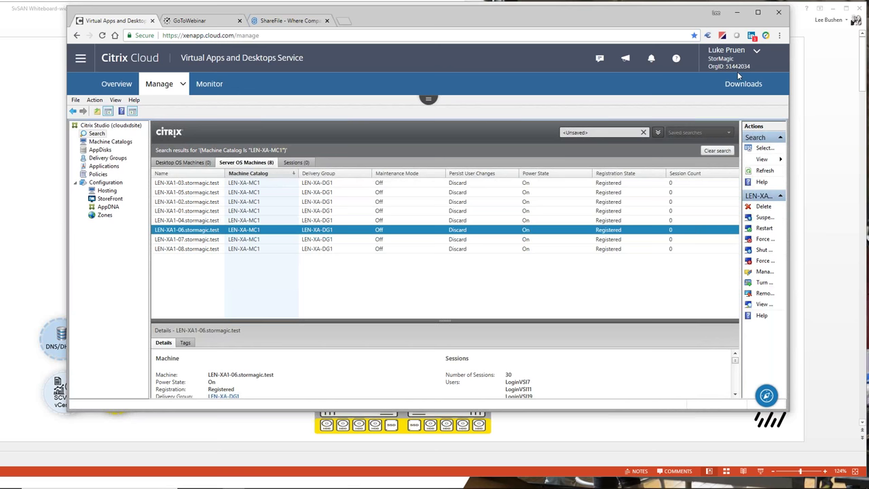
left_click(764, 171)
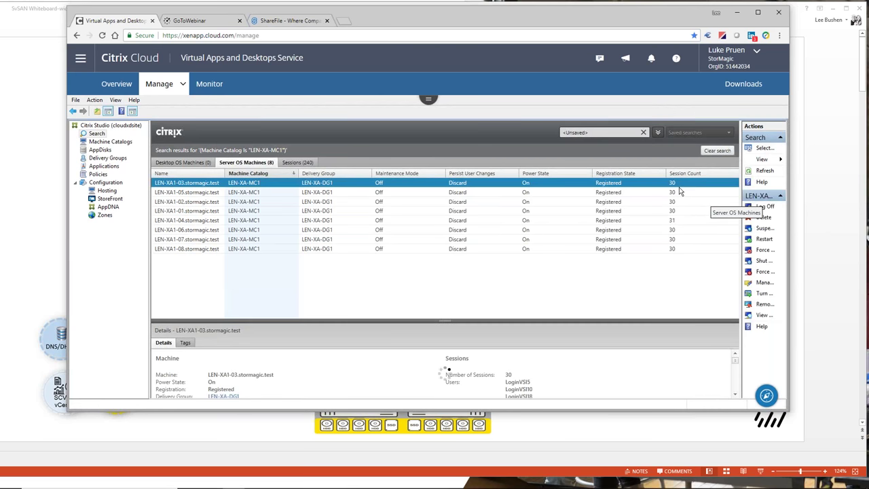
left_click(210, 87)
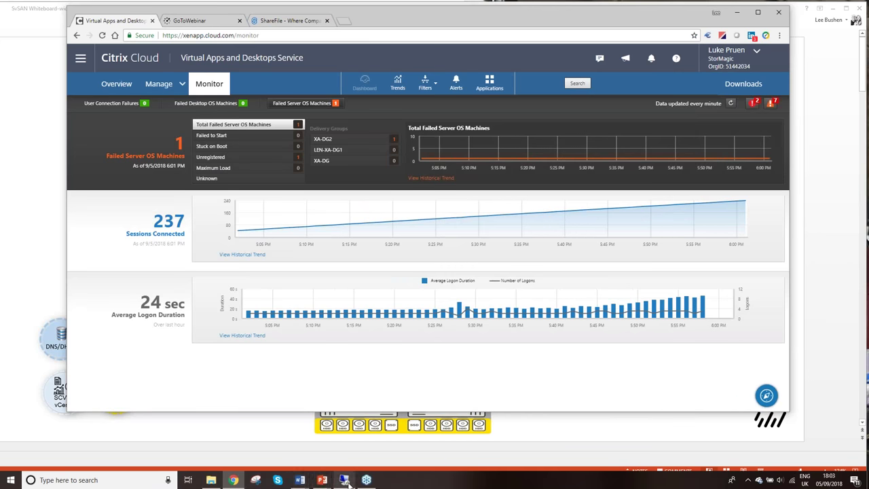
Switch to the vSphere Web Client in the remote session and examine host1's advanced CPU performance chart.
left_click(344, 480)
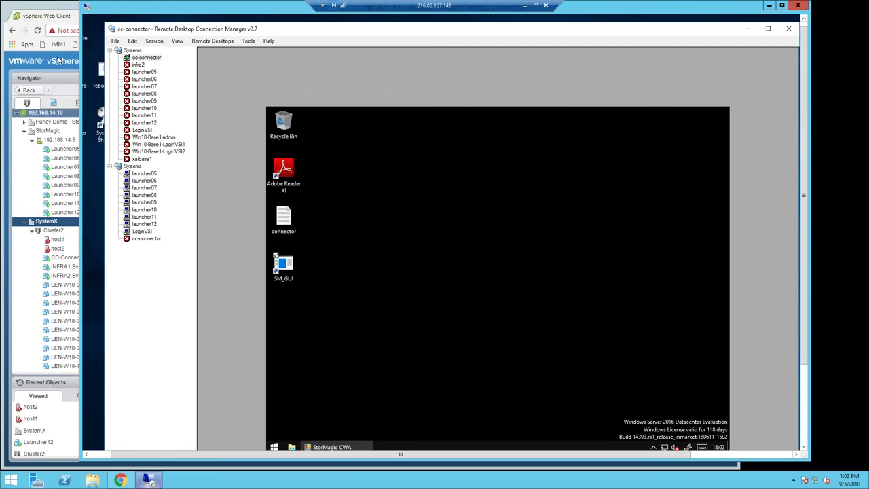
left_click(20, 173)
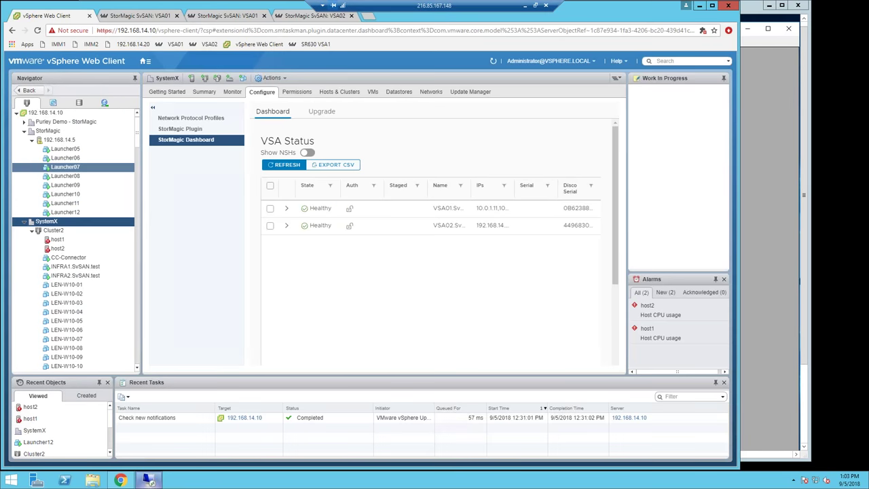
left_click(64, 167)
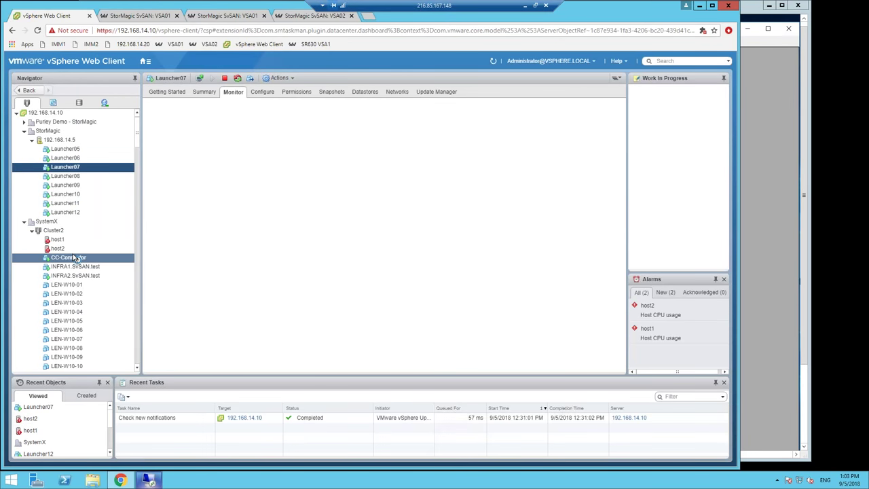
left_click(57, 239)
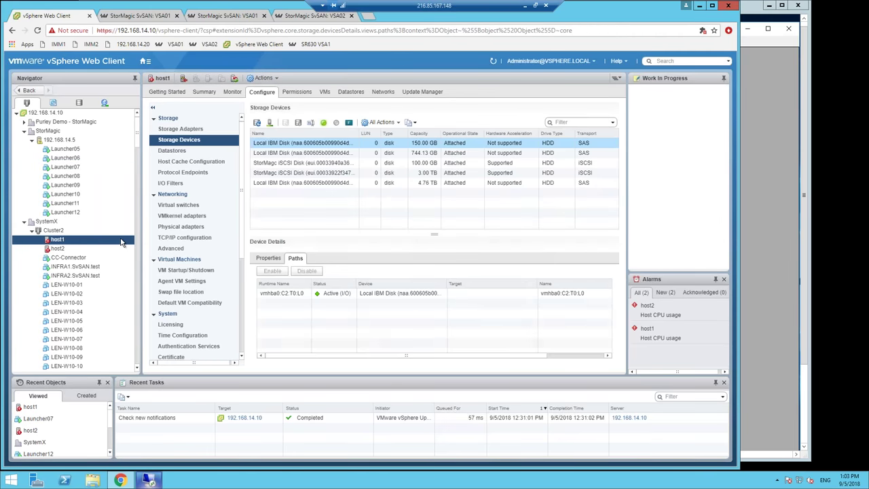
left_click(232, 92)
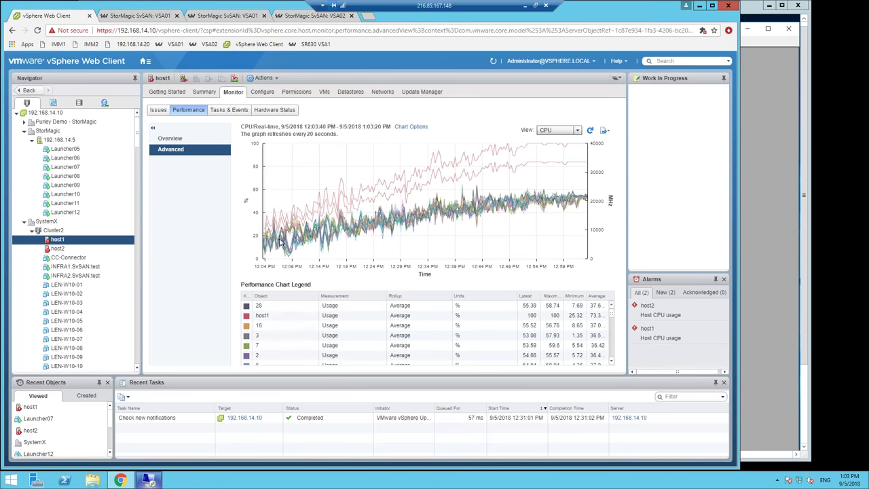
mouse_move(440, 181)
mouse_move(508, 171)
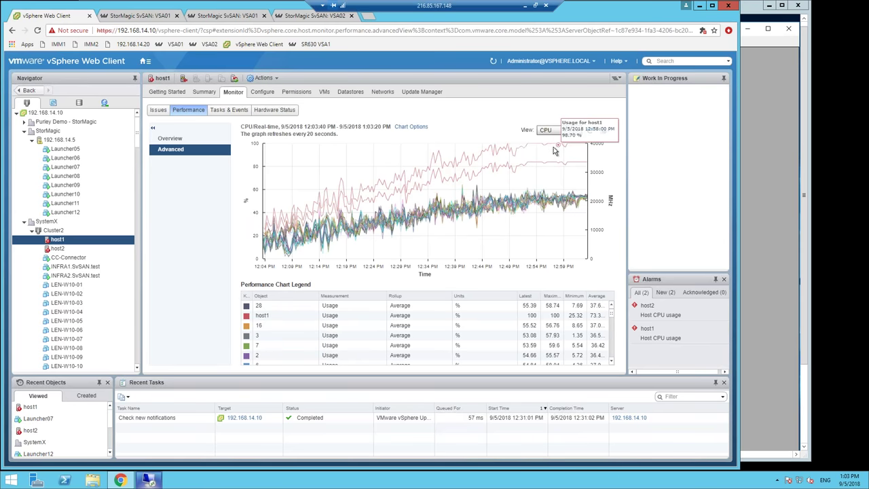
Check the running Login VSI test and all launcher sessions in Remote Desktop Connection Manager, then return to the vSphere browser window.
left_click(149, 481)
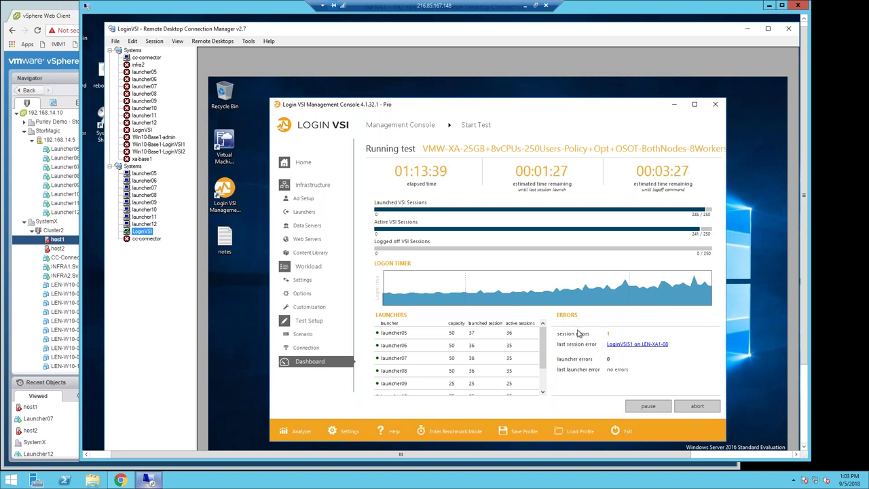
left_click(133, 166)
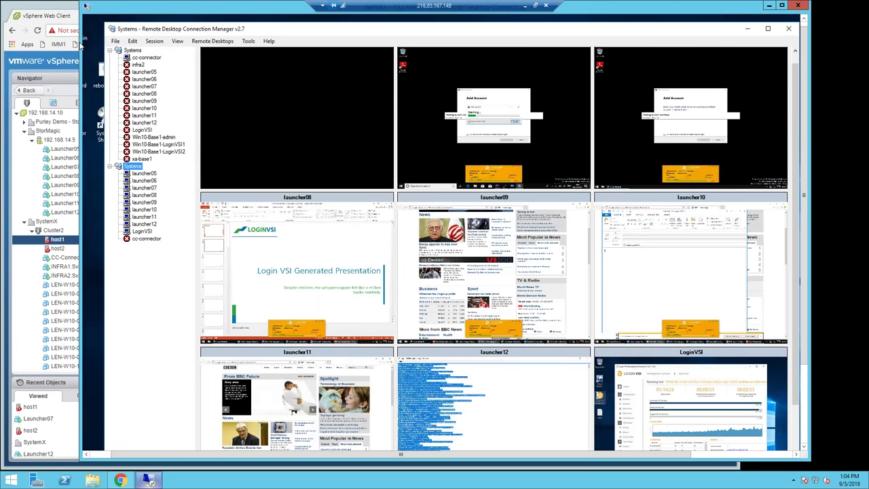
left_click(80, 45)
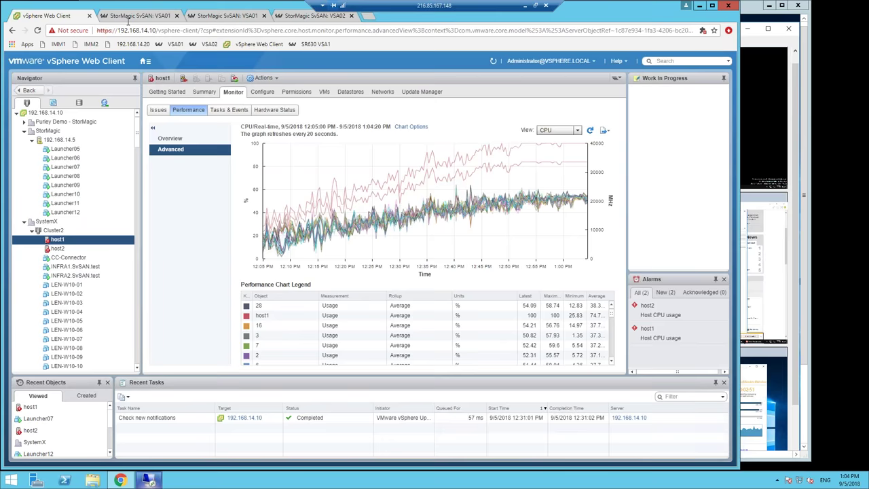
Open the target information of Datastore2 in the StorMagic VSA01 console.
left_click(127, 17)
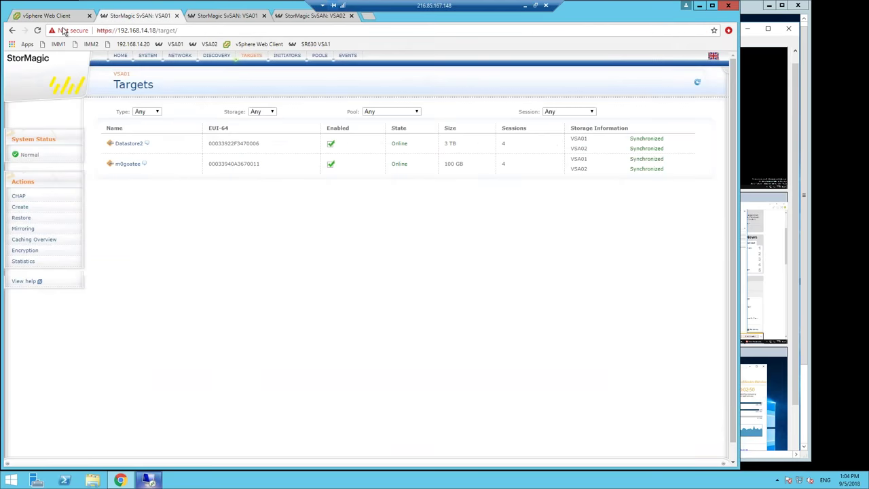
left_click(60, 16)
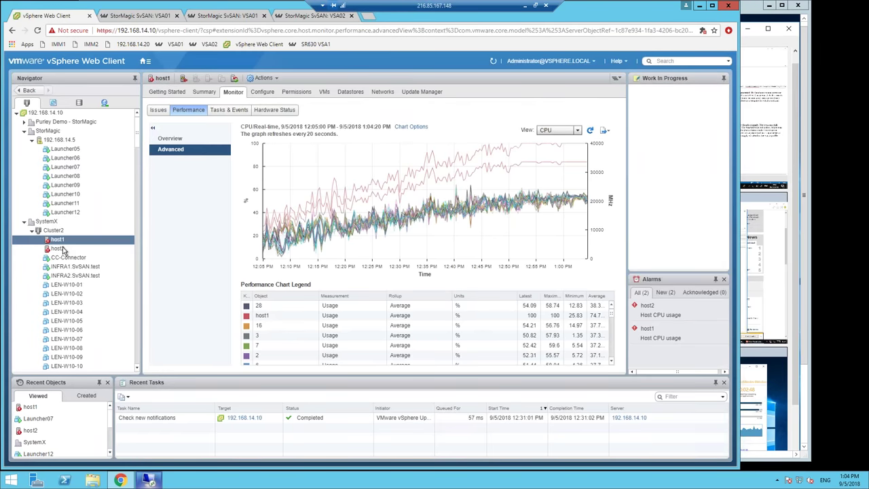
left_click(129, 16)
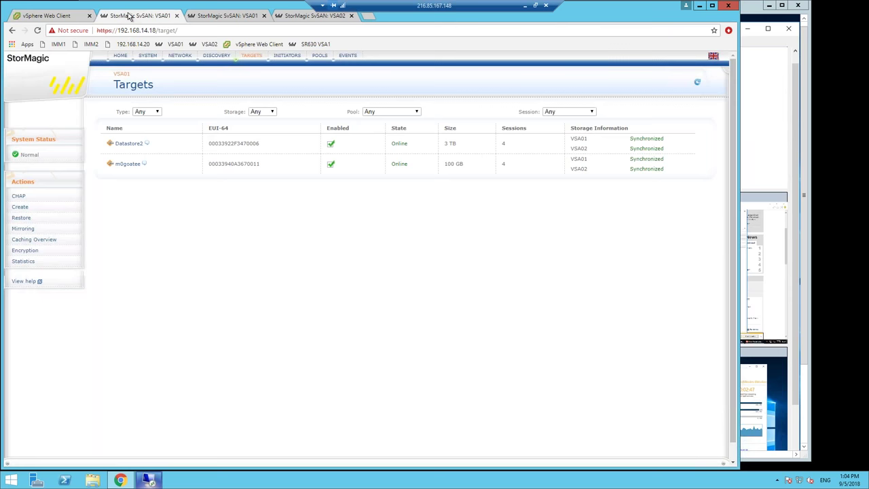
left_click(129, 145)
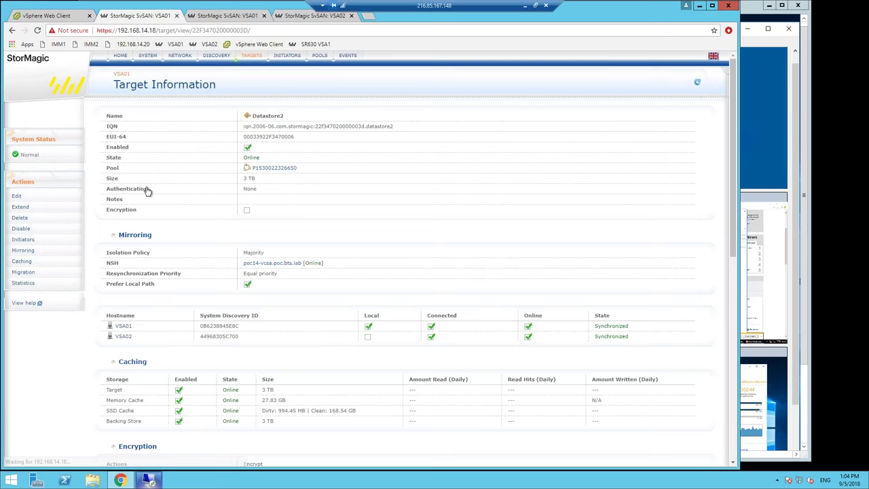
Examine the daily read hits of the memory cache and SSD cache for Datastore2.
scroll(345, 388, "down", 2)
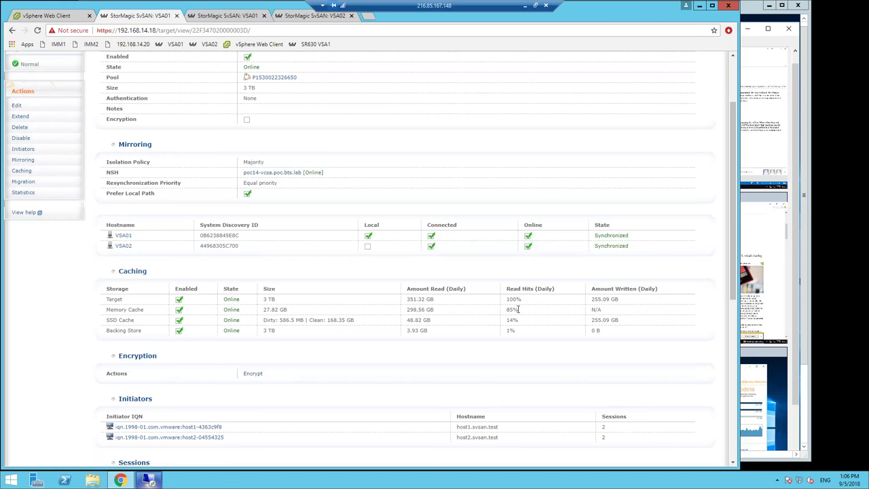
left_click_drag(517, 309, 497, 312)
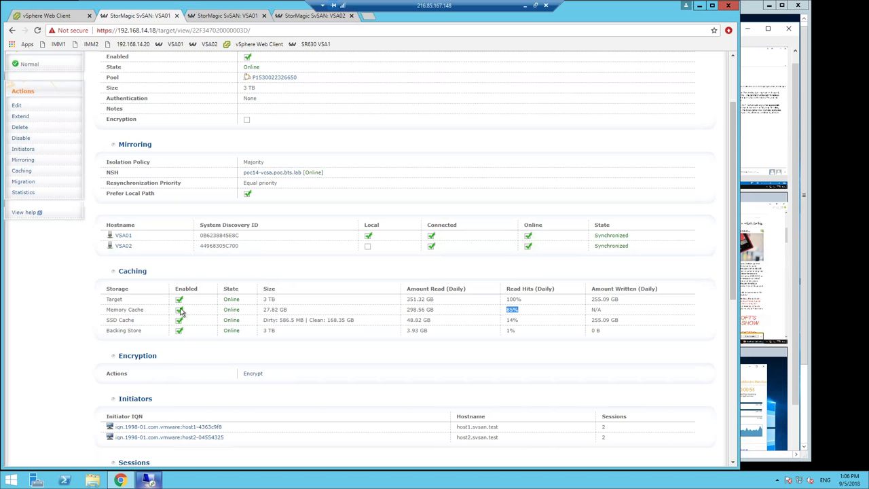
left_click(518, 311)
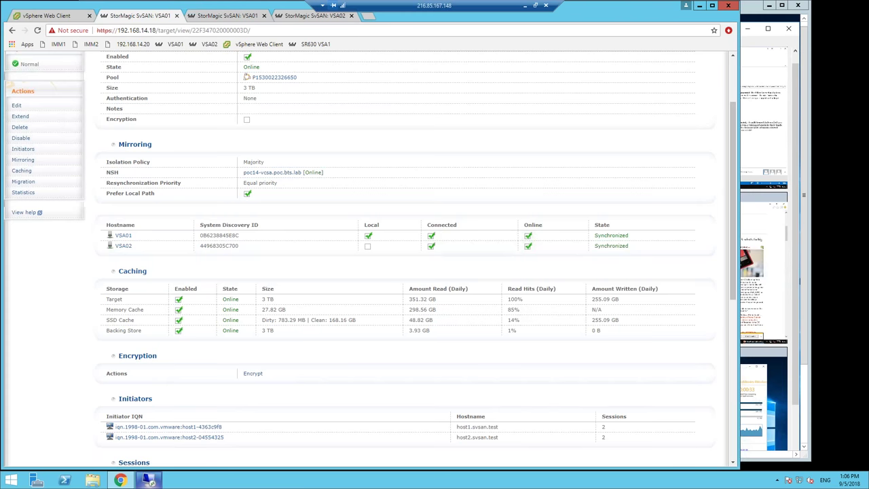
double_click(514, 319)
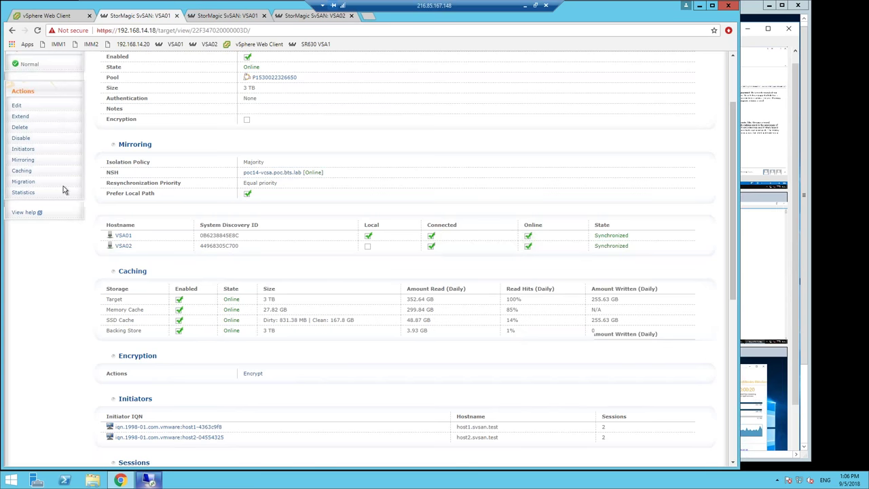
Open Datastore2's storage statistics and narrow the IOPS chart to start at about 09:44 on 2018-09-05.
scroll(36, 286, "up", 2)
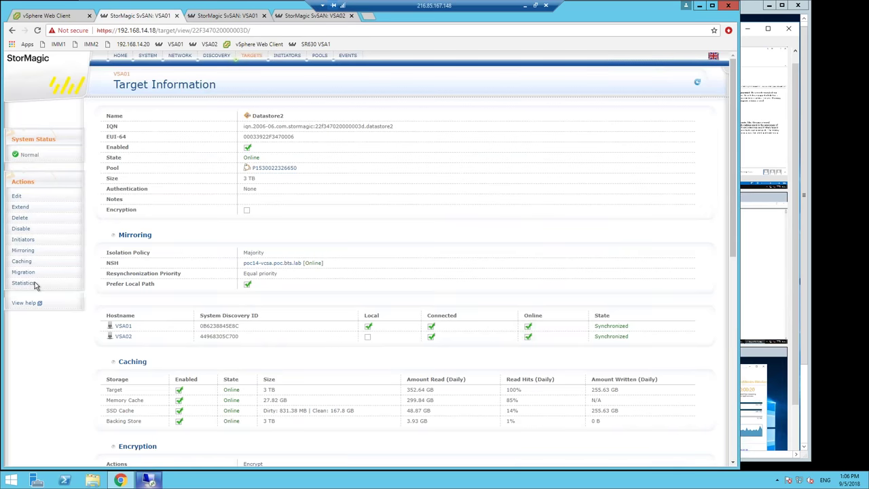
left_click(24, 283)
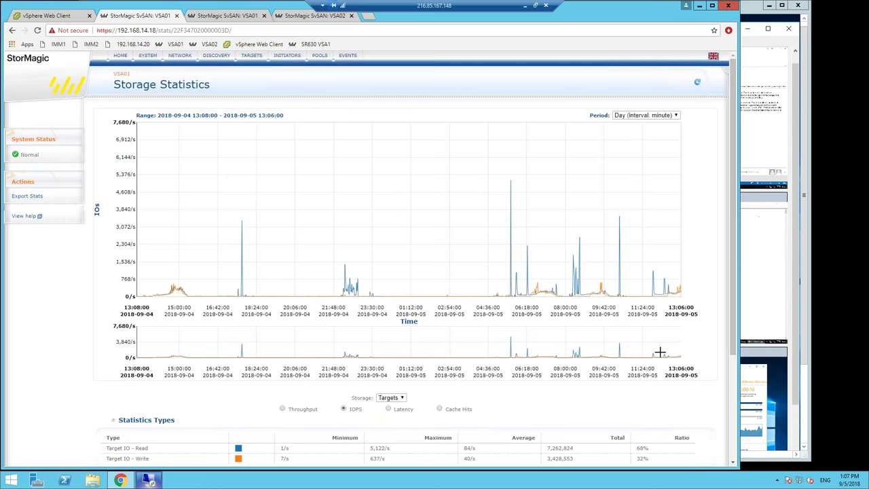
left_click_drag(660, 352, 681, 354)
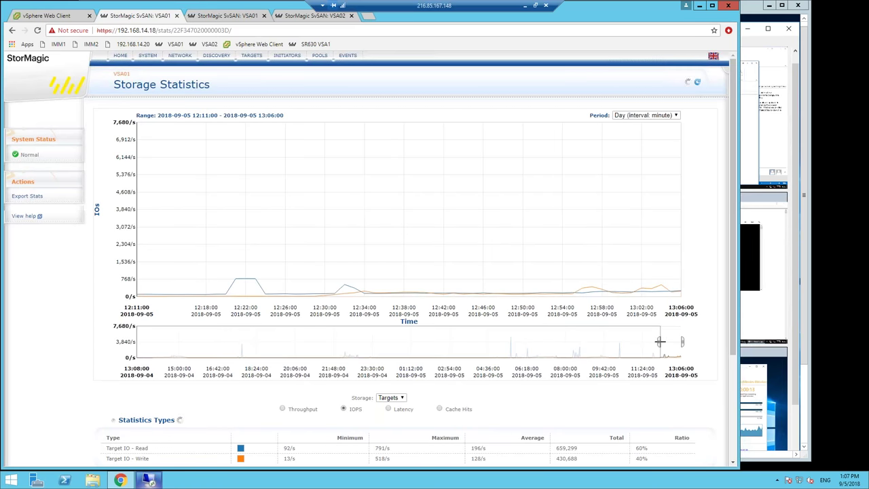
left_click_drag(657, 341, 601, 344)
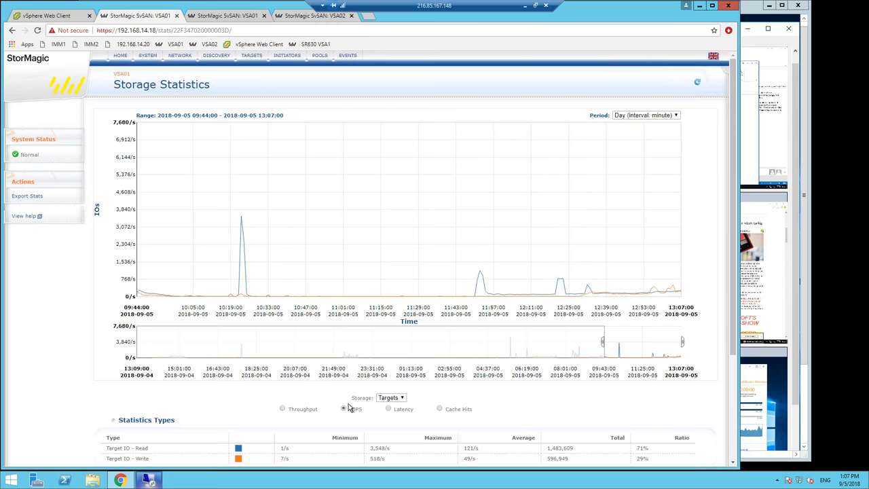
View the target's throughput chart and its latency chart, inspecting individual points over the selected time range.
left_click(282, 409)
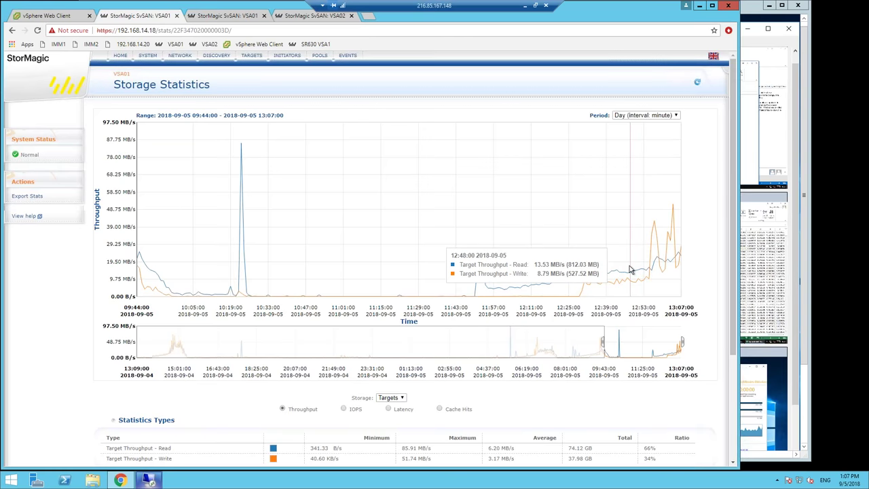
left_click(389, 408)
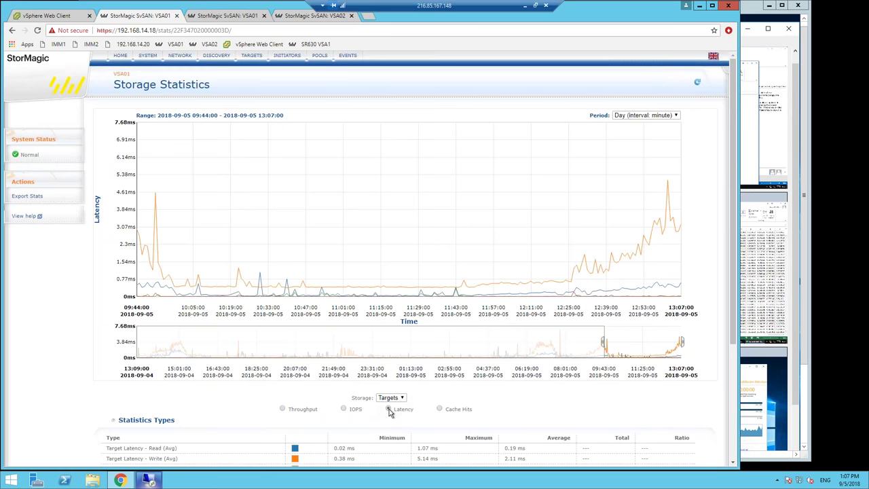
mouse_move(340, 287)
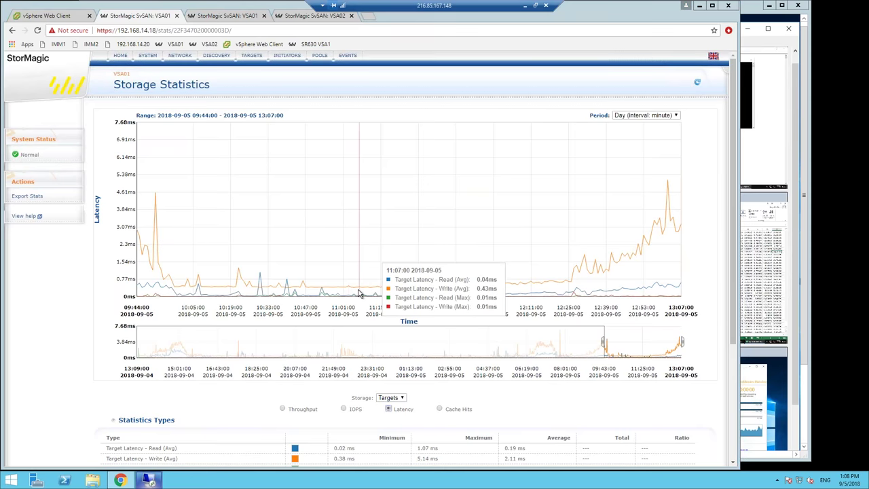
Return to the LoginVSI session in Remote Desktop Connection Manager, check the test dashboard and bring up Login VSI Analyzer.
key("alt+Tab")
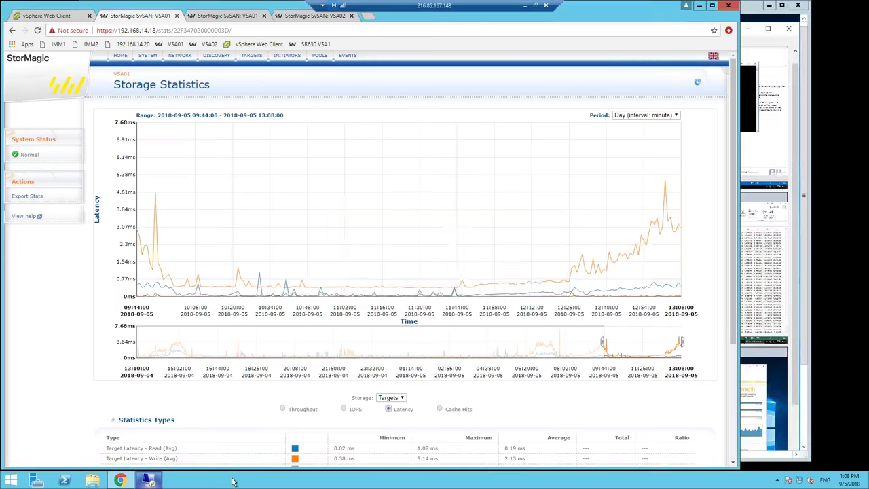
left_click(153, 479)
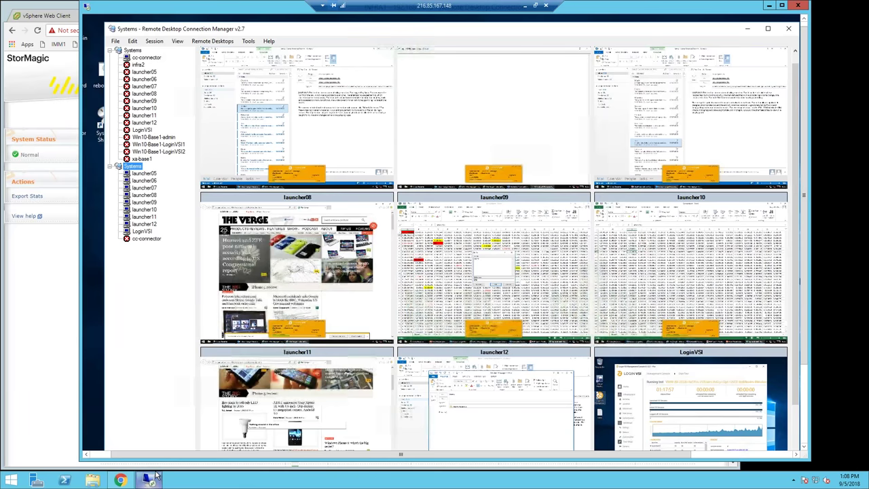
left_click(142, 232)
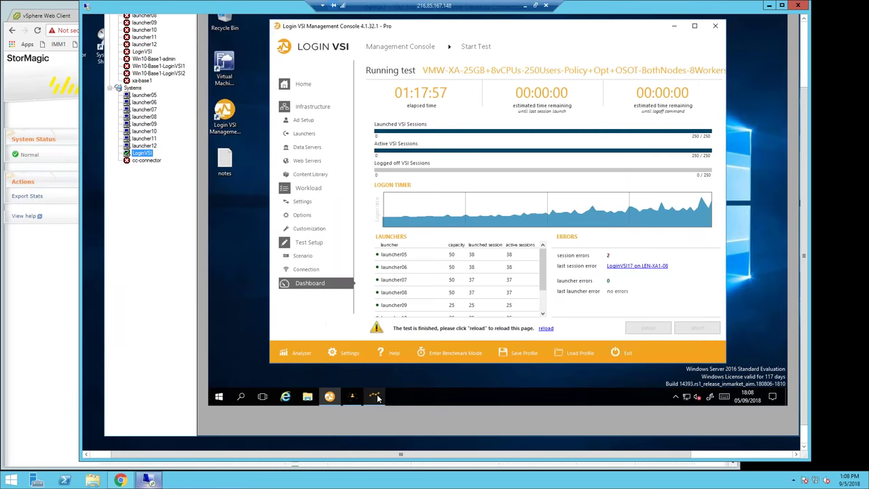
left_click(375, 396)
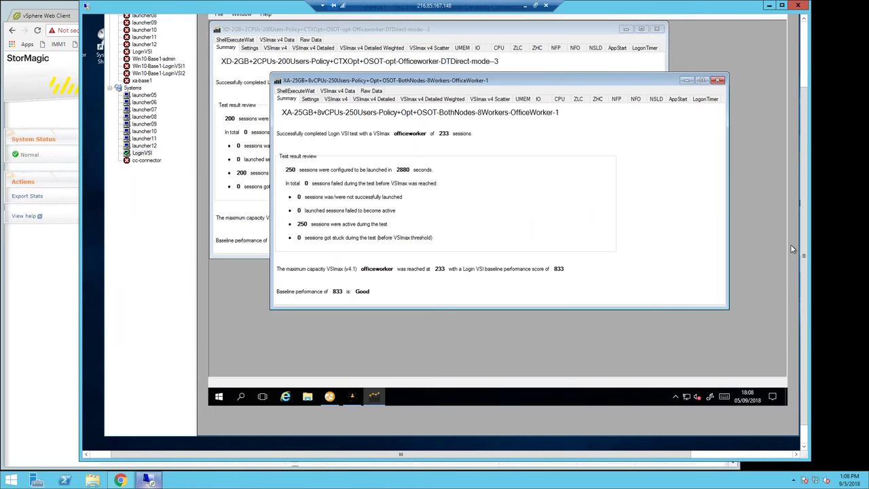
Review the XA 250-user test's summary and VSImax v4 chart, then bring the XD 200-user result to the front.
scroll(804, 197, "up", 1)
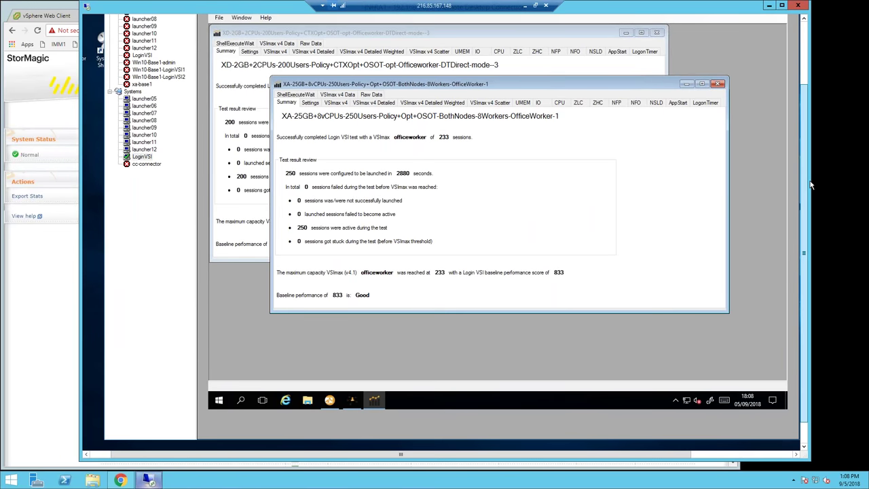
scroll(810, 185, "up", 3)
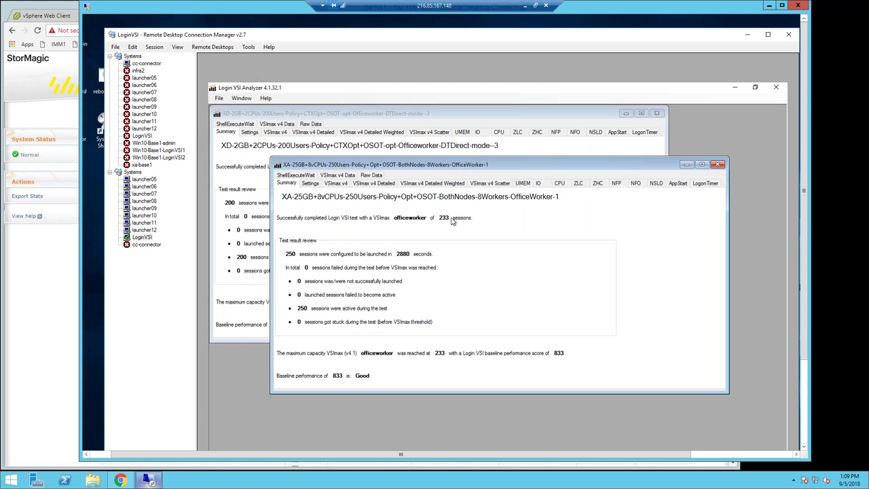
left_click(336, 185)
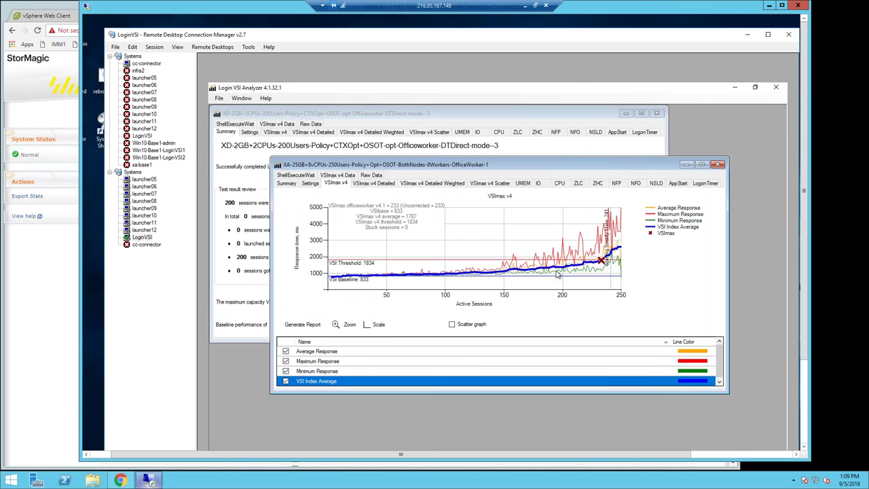
left_click(328, 116)
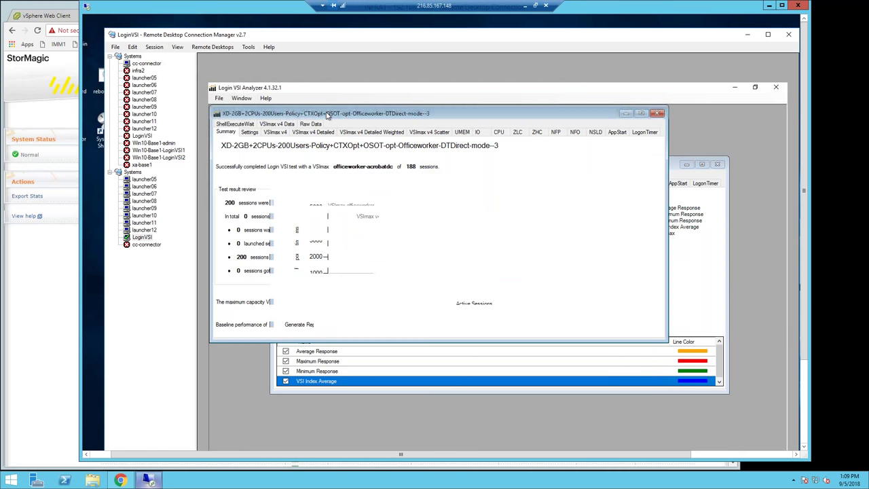